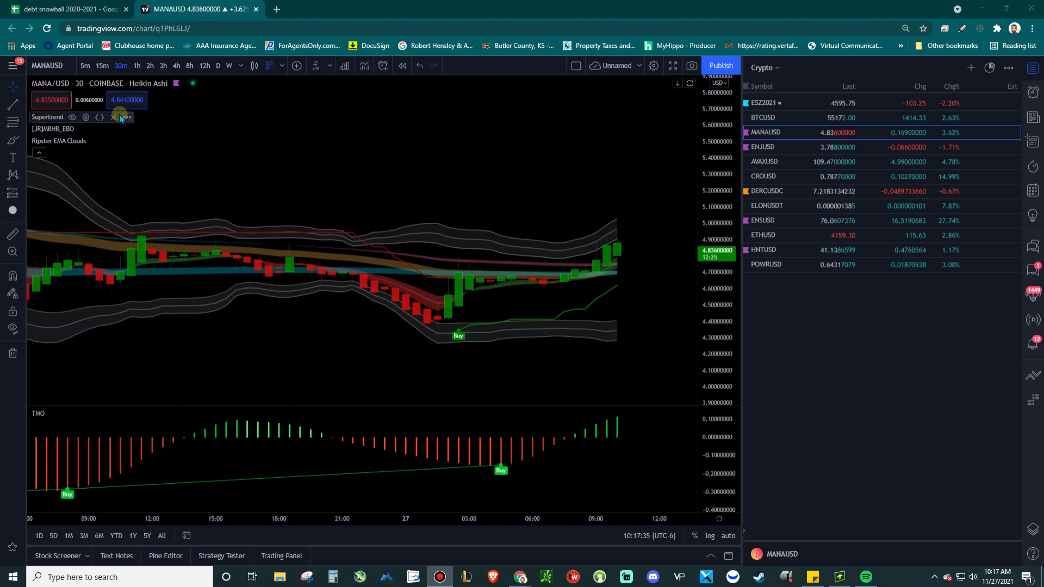
Remove the Supertrend, [JR]MBHB_EBO, Ripster EMA Clouds and TMO indicators from the MANAUSD chart.
click(114, 117)
click(113, 117)
click(113, 117)
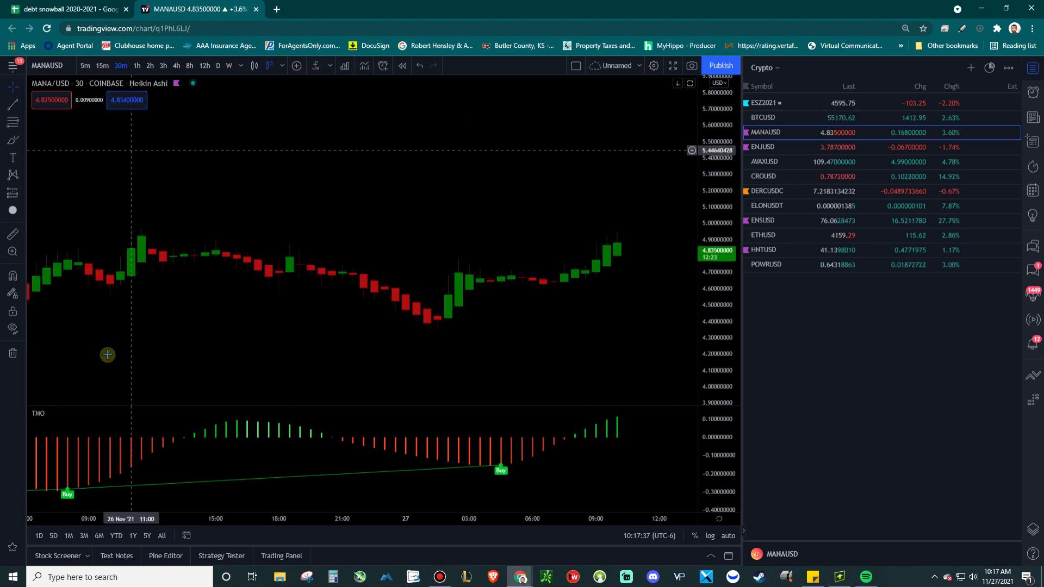
click(90, 414)
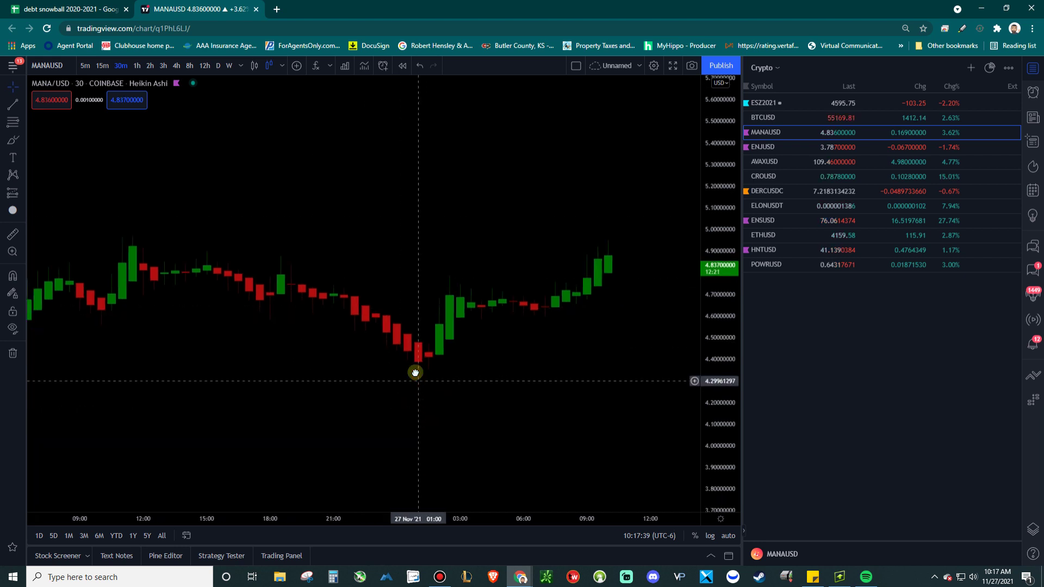
Examine the chart's appearance settings, including the vertical and horizontal grid line colours and opacity.
click(654, 65)
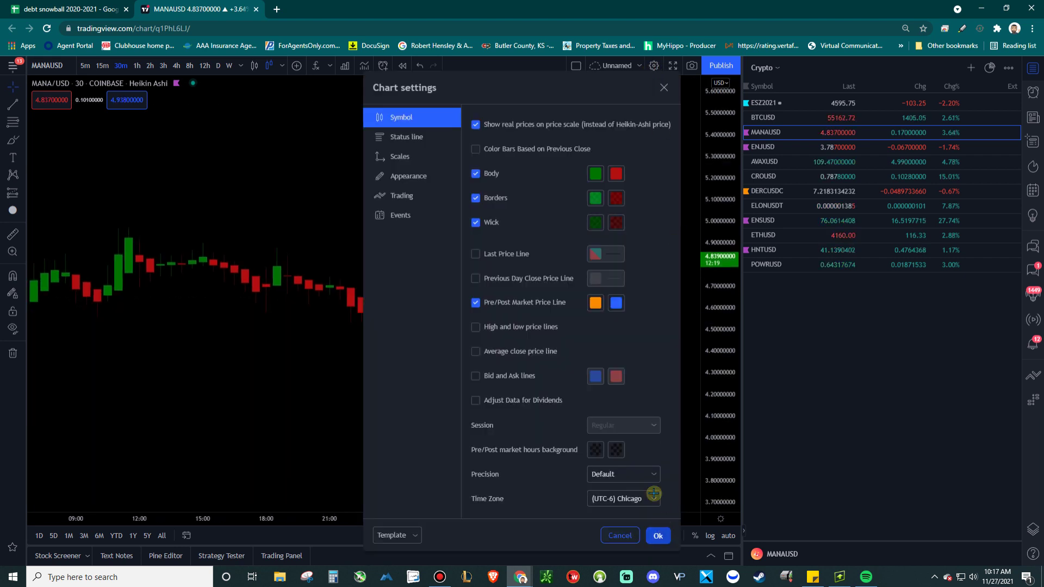
key(Escape)
click(654, 65)
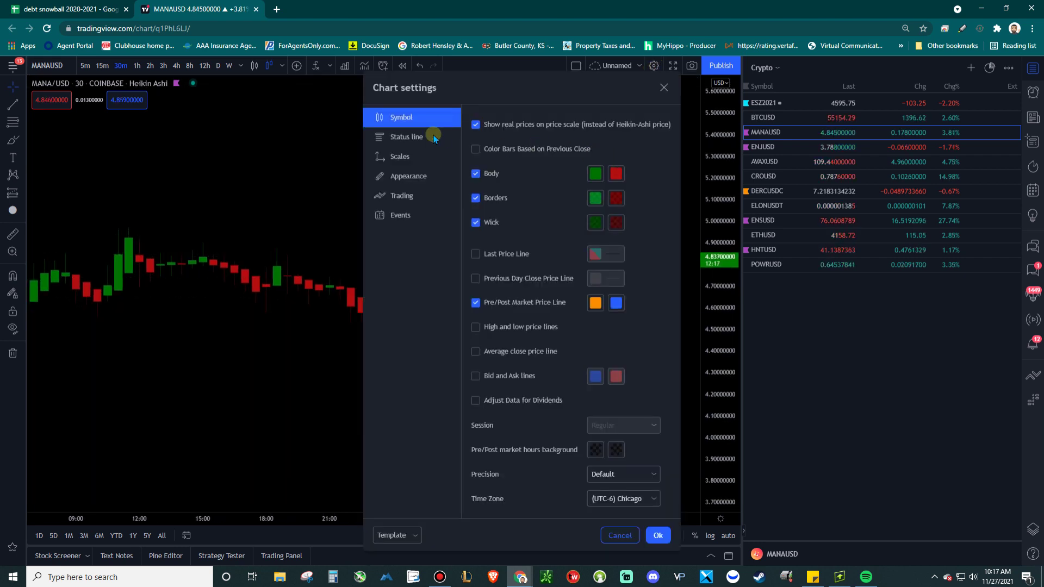
click(427, 175)
click(548, 149)
click(548, 148)
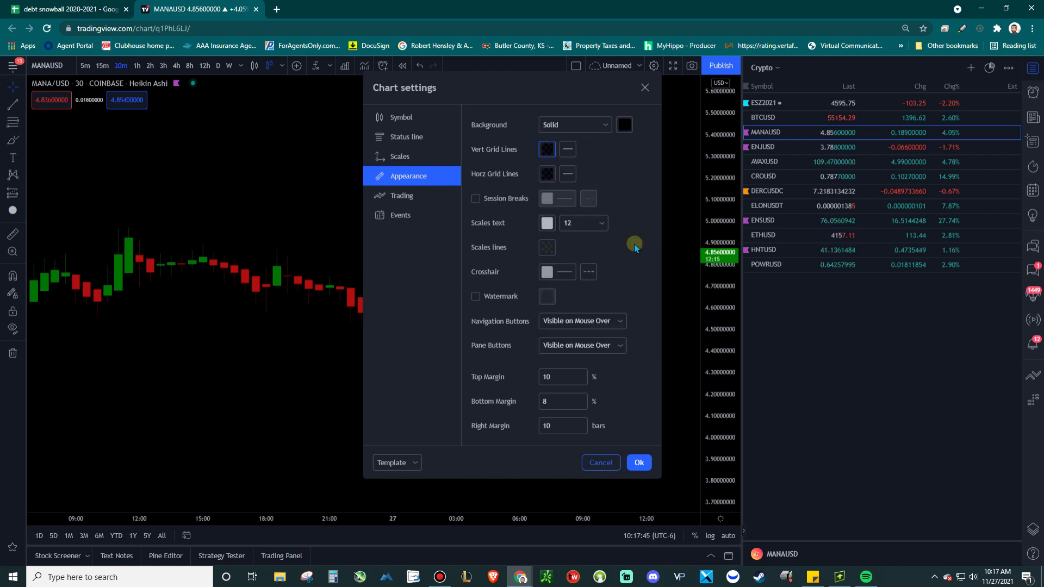
click(643, 462)
click(655, 68)
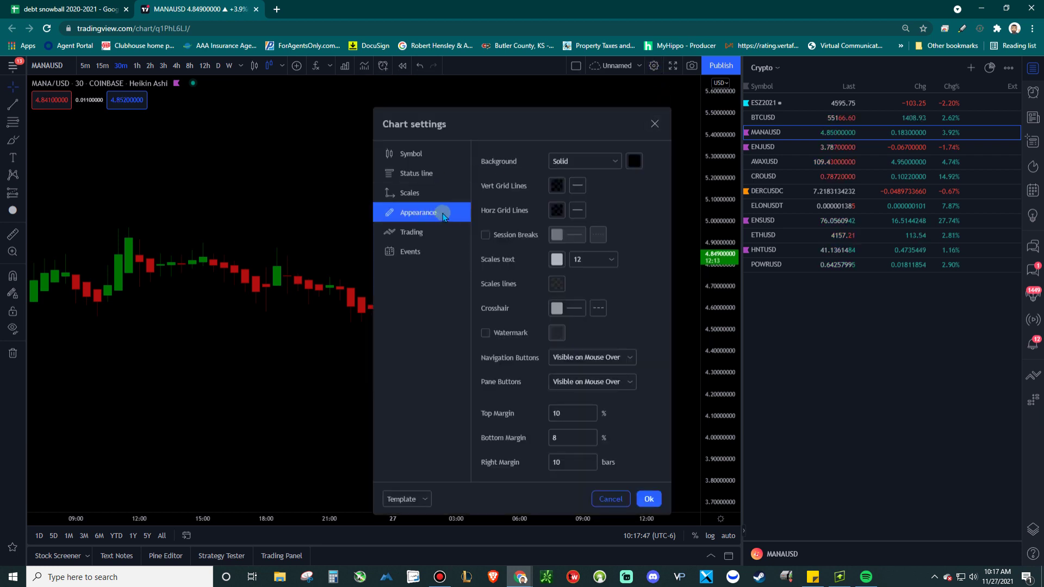
click(556, 185)
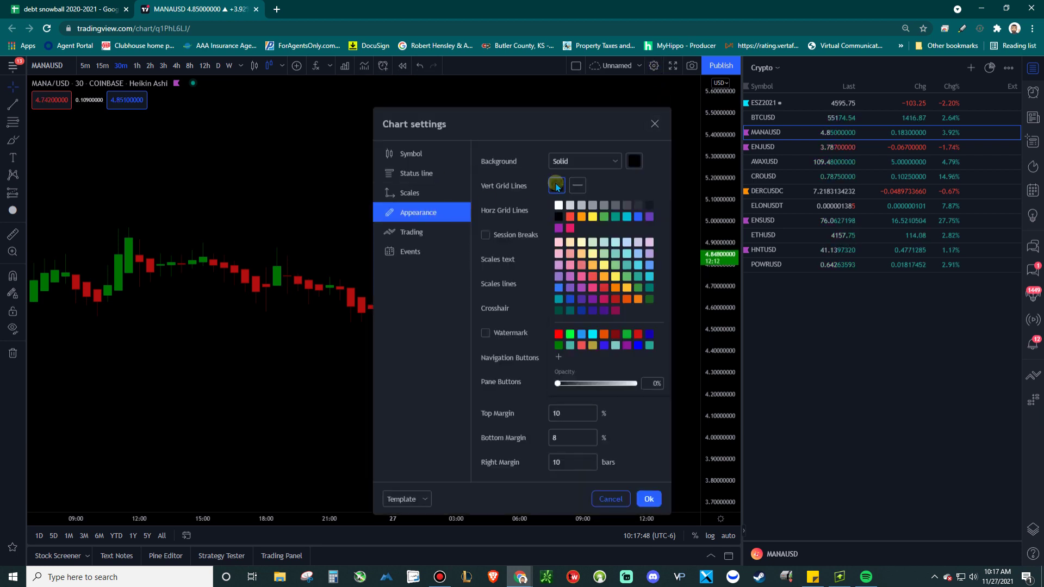
click(608, 175)
click(559, 211)
click(632, 184)
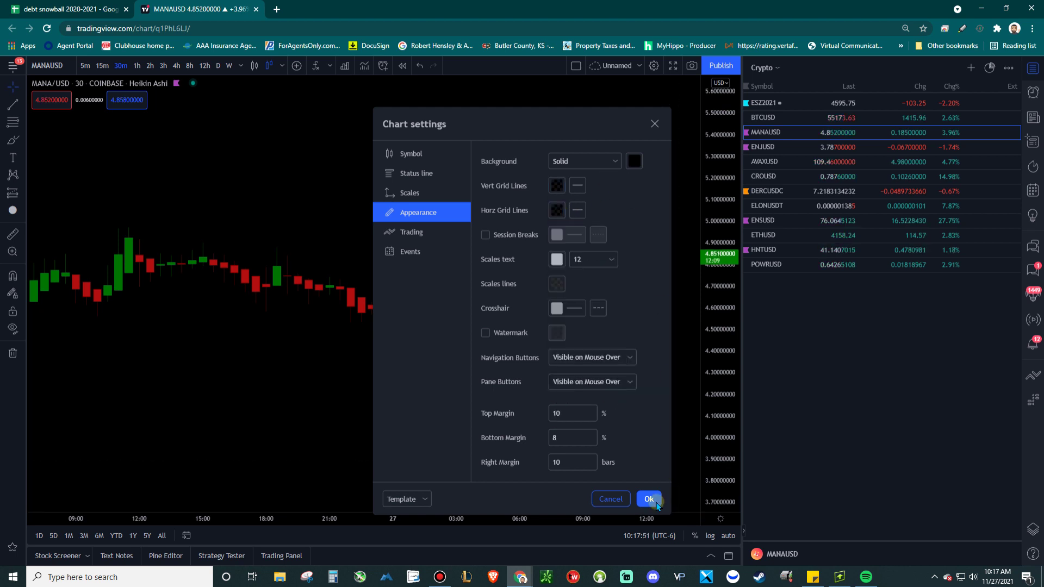
click(649, 499)
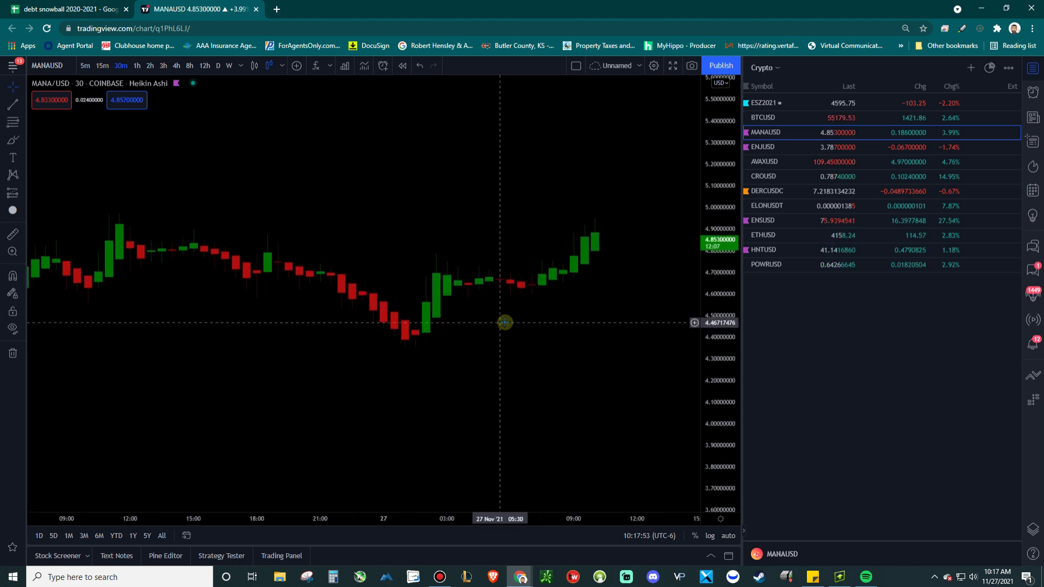
Review the chart's symbol settings for candle body, border and wick colours.
click(653, 66)
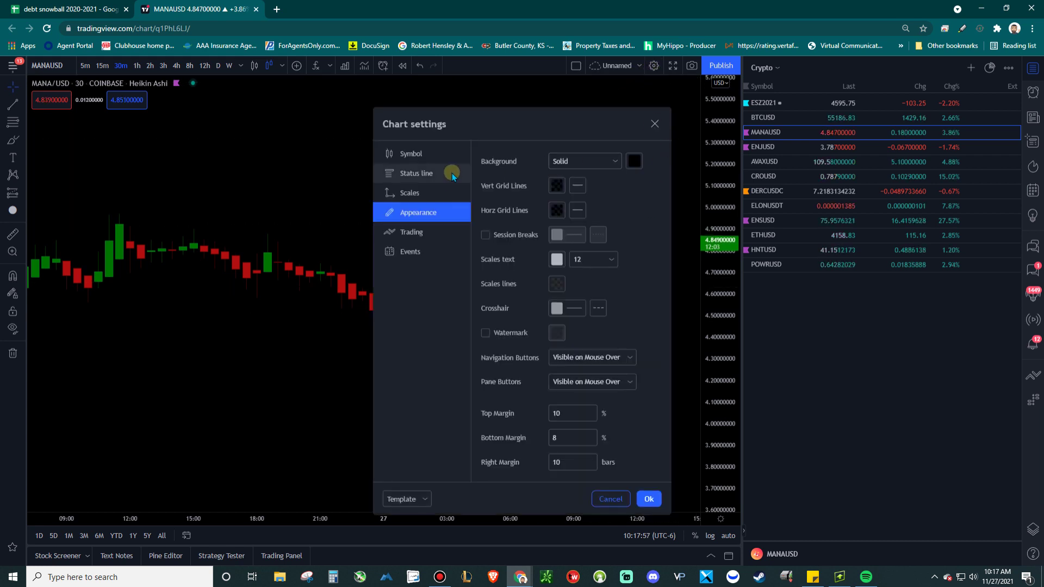
click(435, 153)
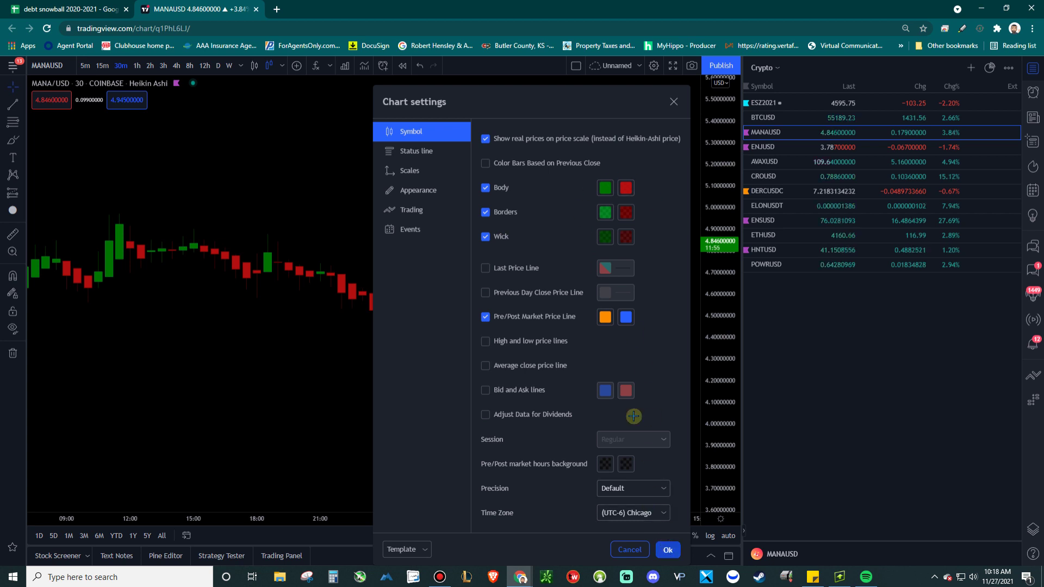
click(667, 549)
drag(527, 388, 549, 391)
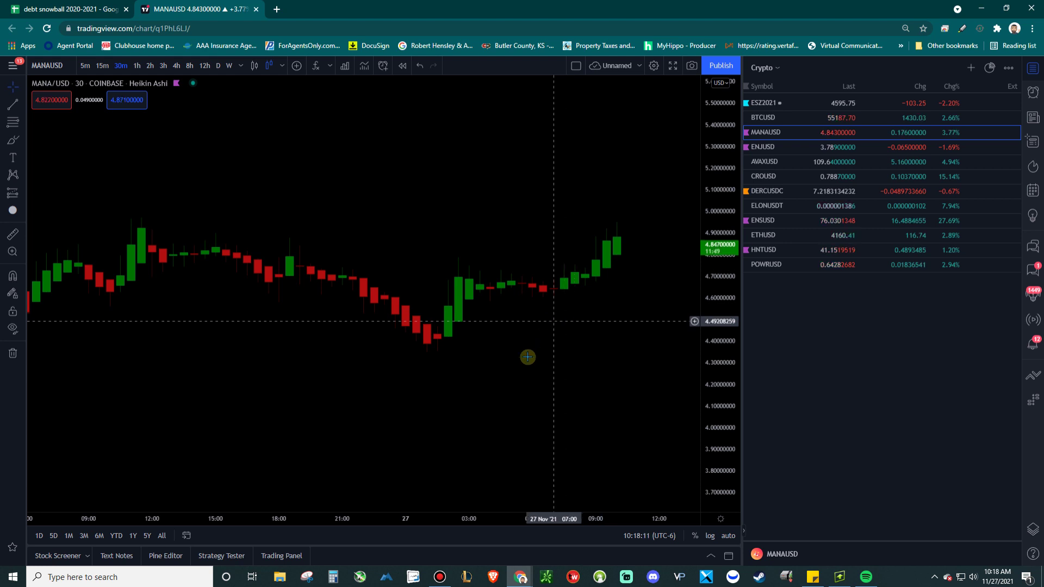
mouse_move(523, 366)
mouse_down()
mouse_move(501, 387)
mouse_move(527, 365)
mouse_up()
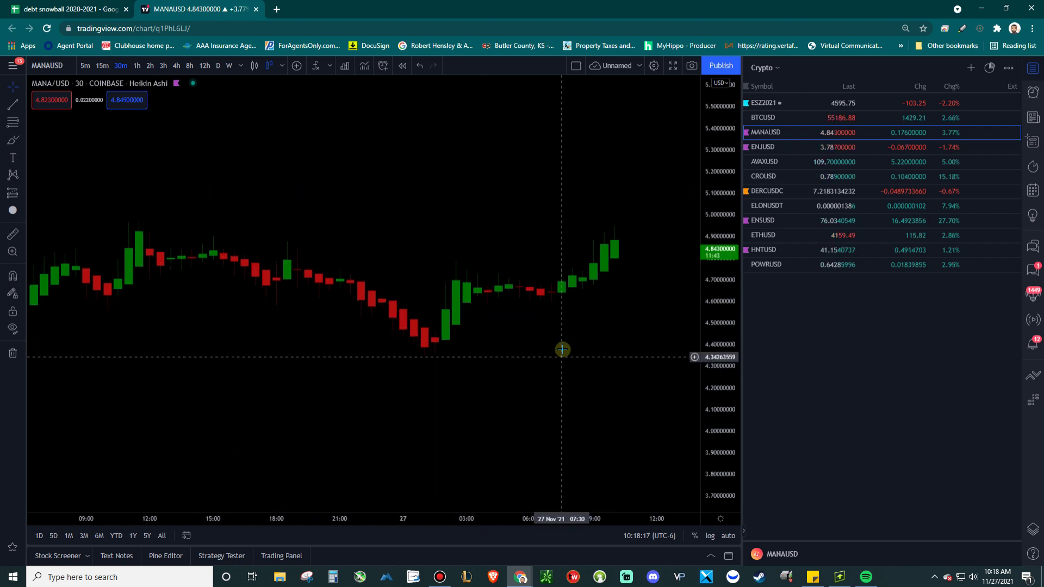
Search the indicators for "super" and add the favourite SuperTrend script with 27152 likes to the chart.
click(316, 65)
text(super)
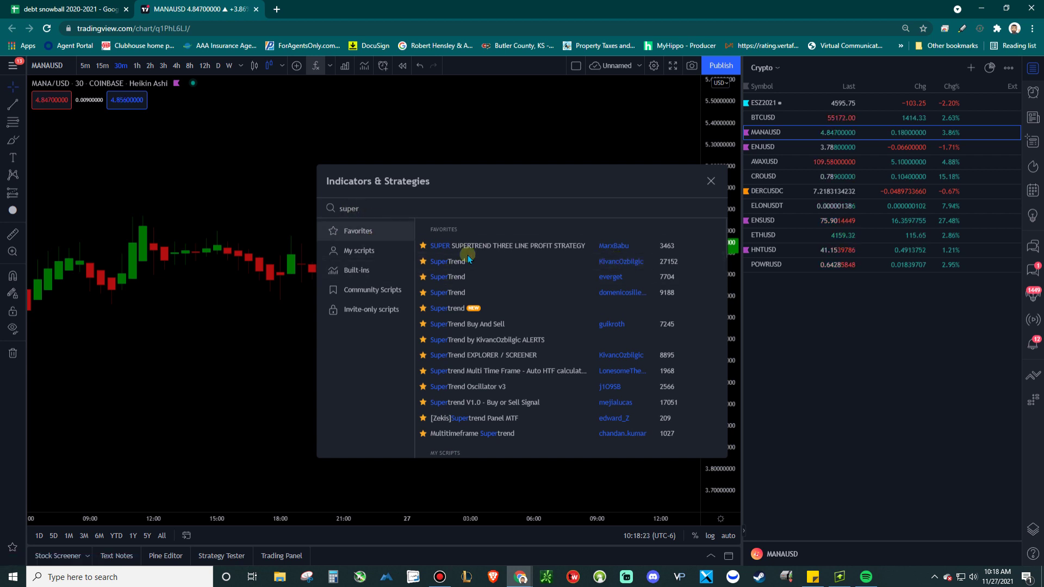
click(520, 262)
click(710, 181)
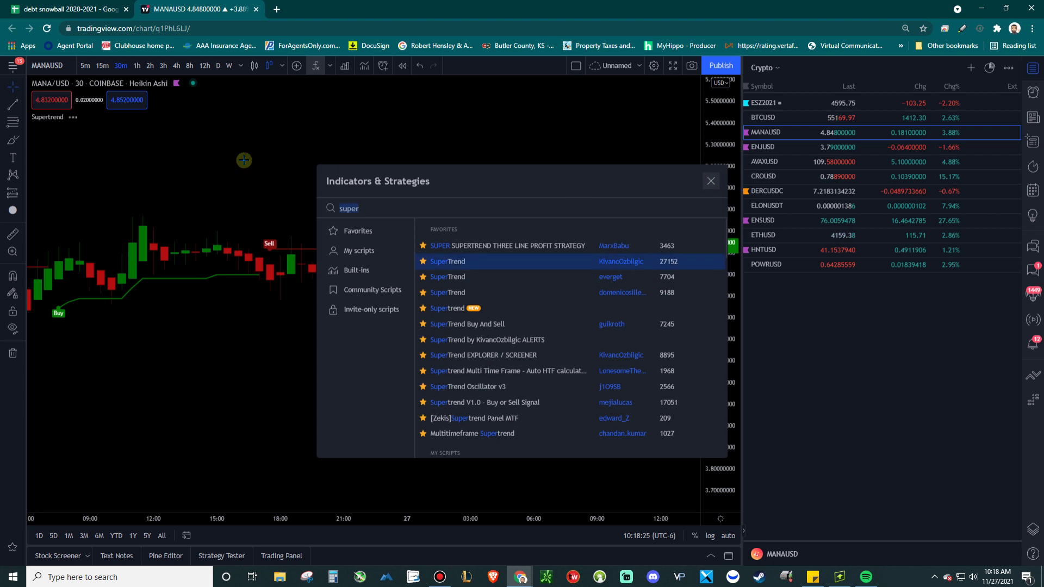
Set the Supertrend's ATR Period to 14 and Source to close, and disable Change ATR Calculation Method.
click(86, 117)
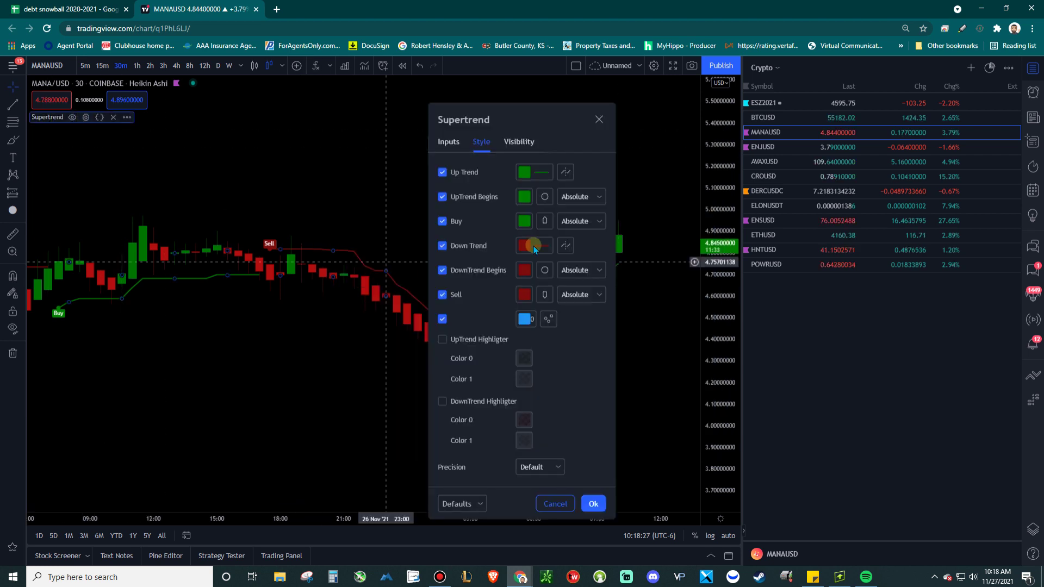
click(449, 141)
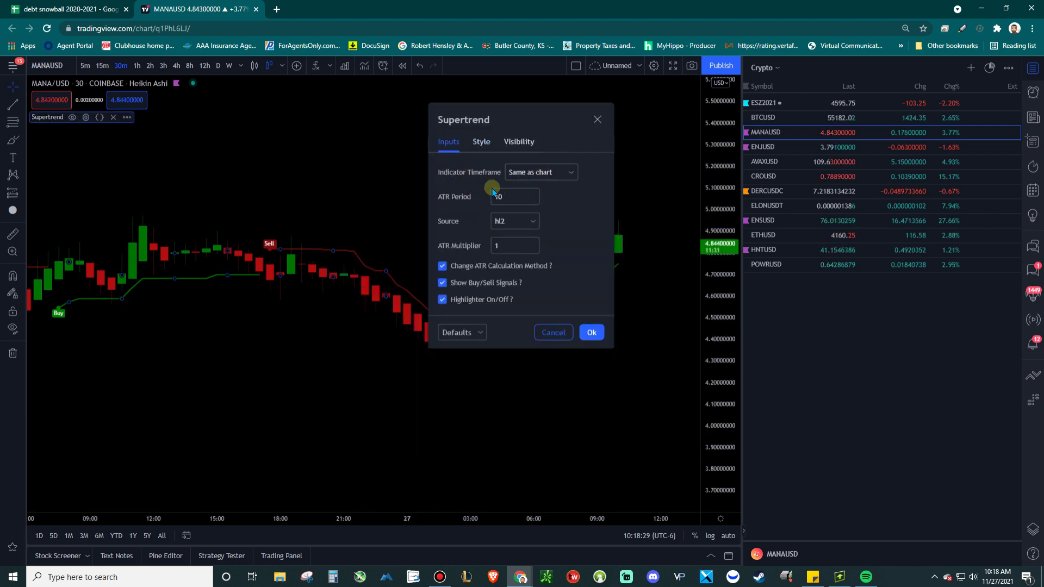
click(511, 191)
text(4)
click(585, 225)
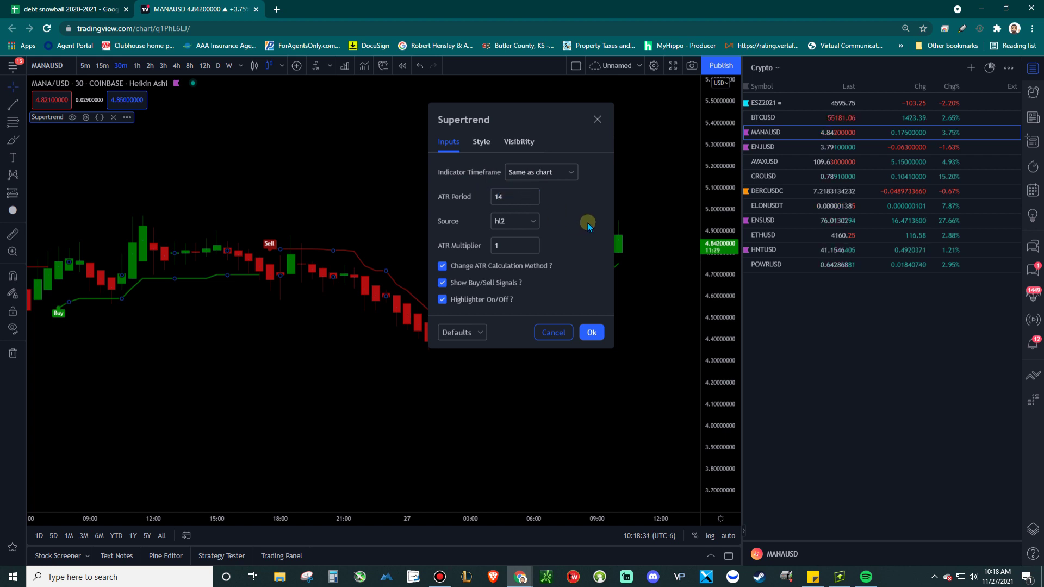
click(535, 221)
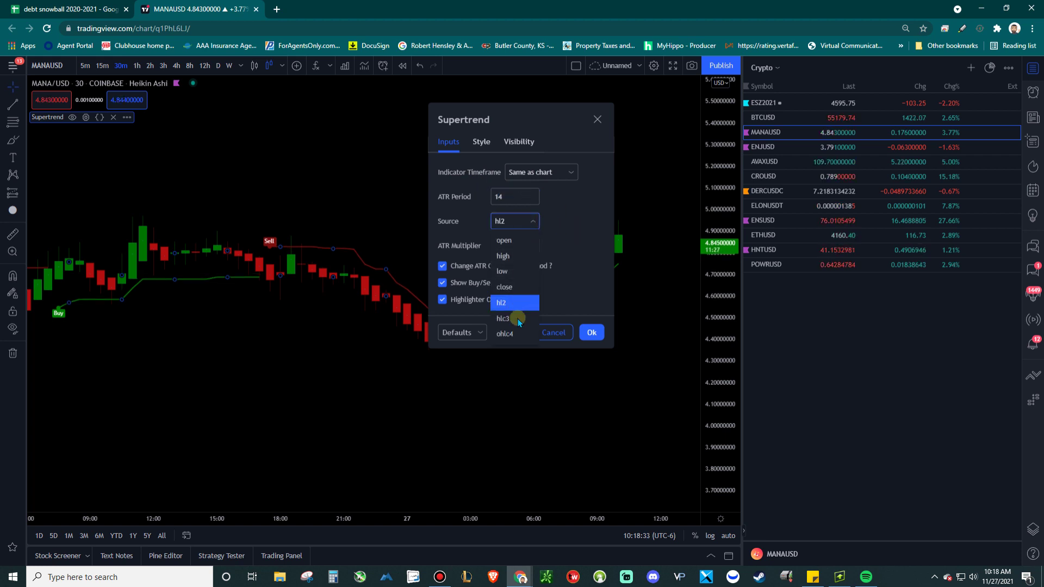
click(509, 282)
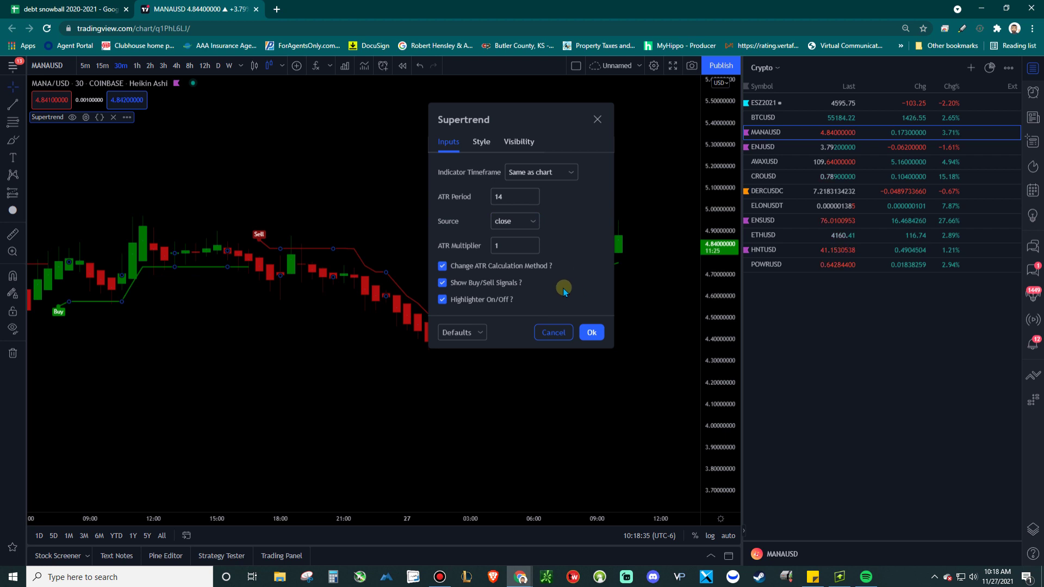
click(485, 265)
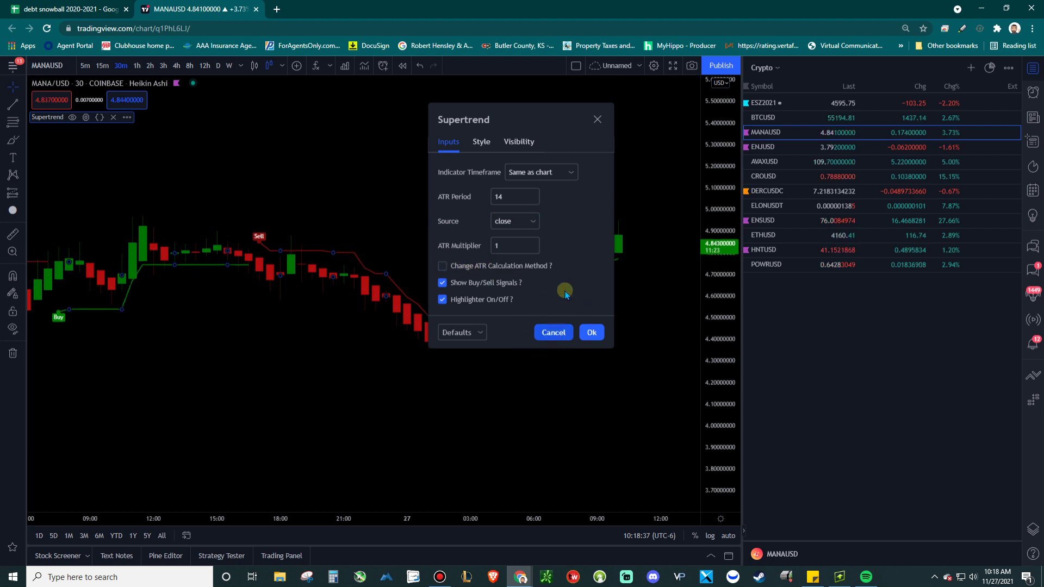
Preview the Supertrend's UpTrend and DownTrend highlighters, turn both back off, and apply the indicator settings.
click(481, 141)
drag(499, 113, 739, 98)
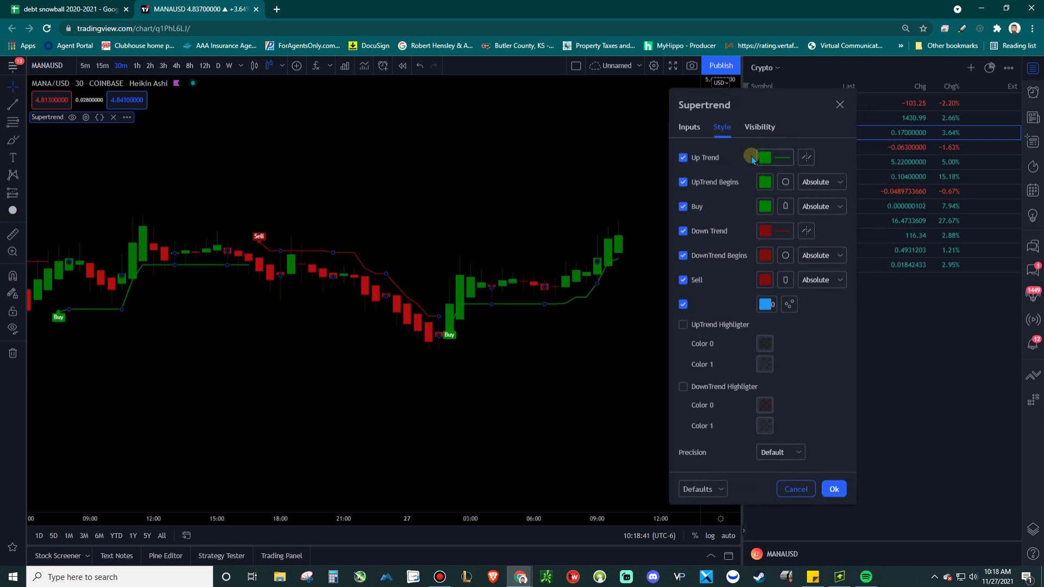
click(683, 325)
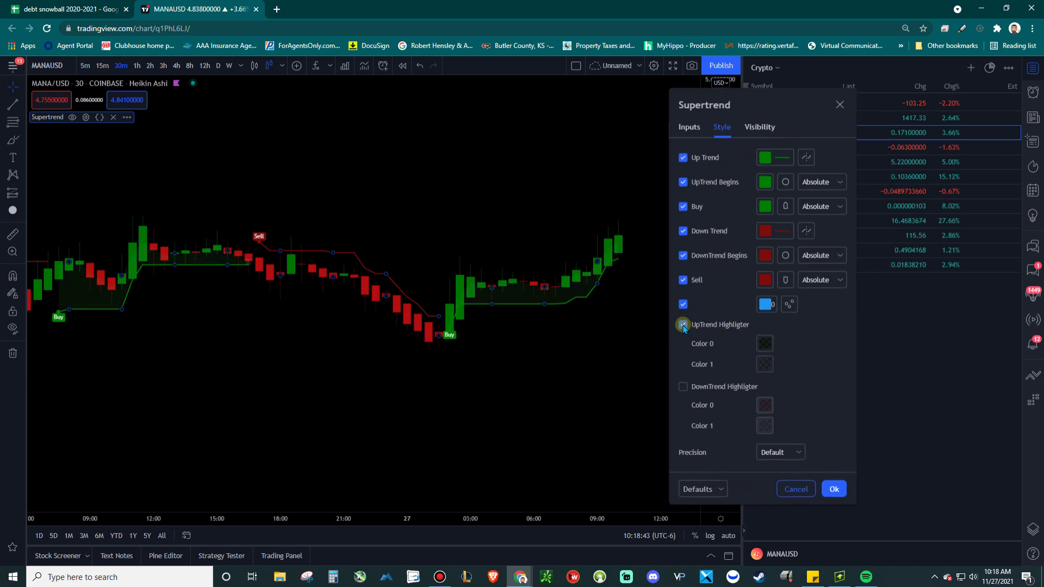
click(682, 326)
click(683, 387)
click(682, 386)
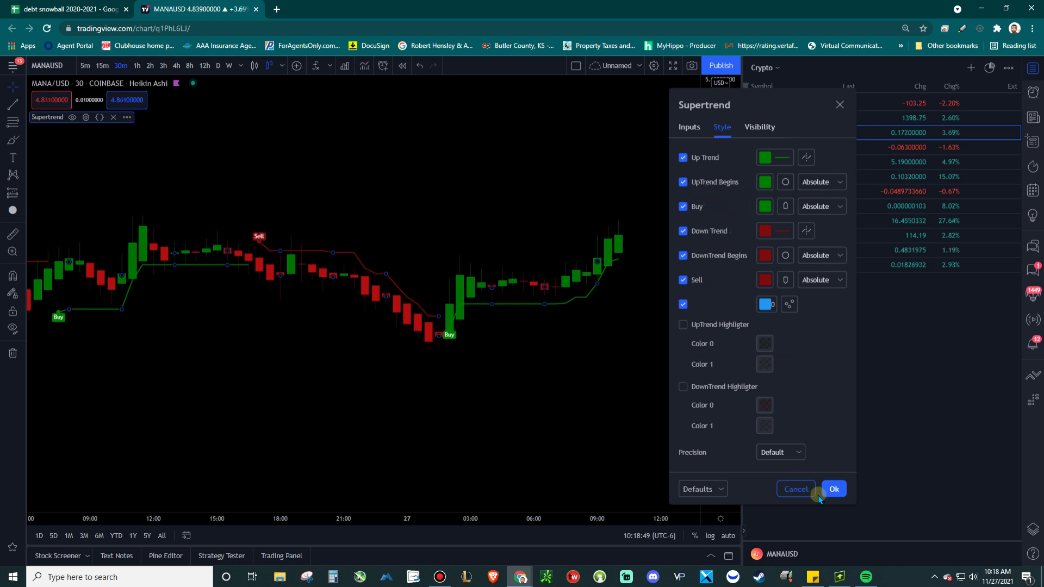
click(834, 489)
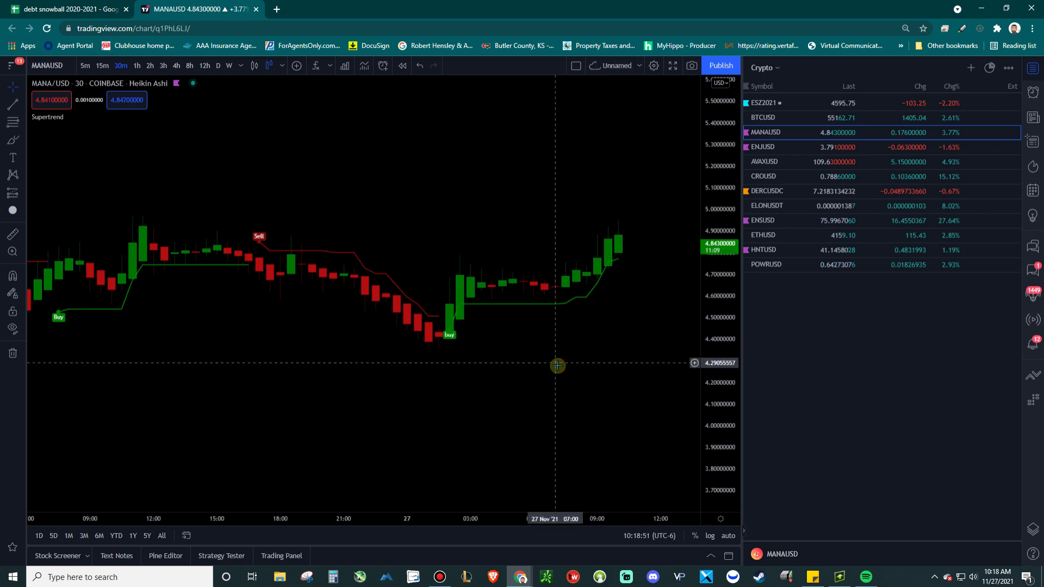
Reopen the Supertrend inputs and set the ATR Multiplier to 2.
drag(584, 391, 570, 367)
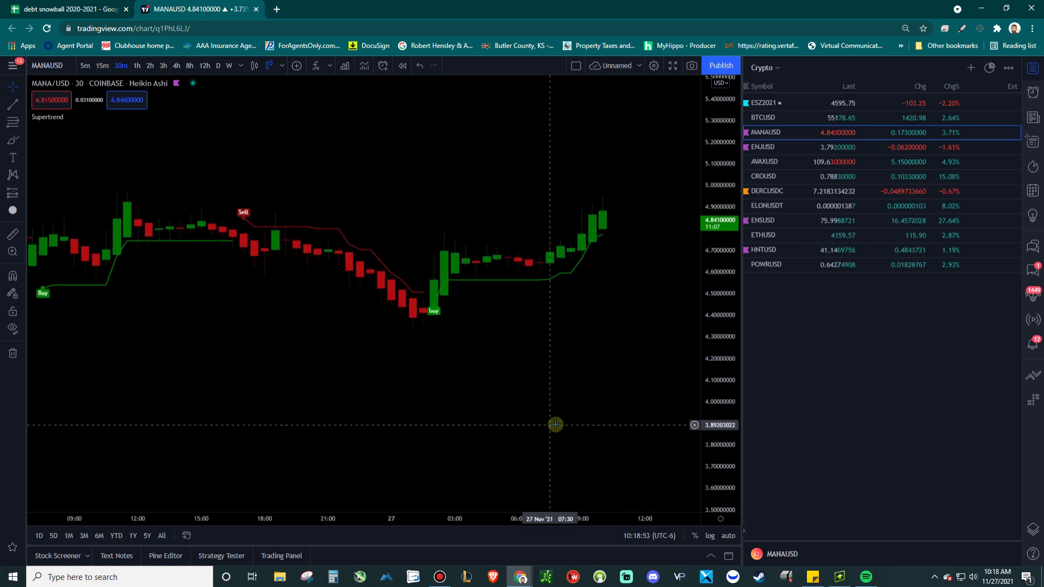
double_click(511, 281)
drag(511, 129, 800, 122)
click(738, 134)
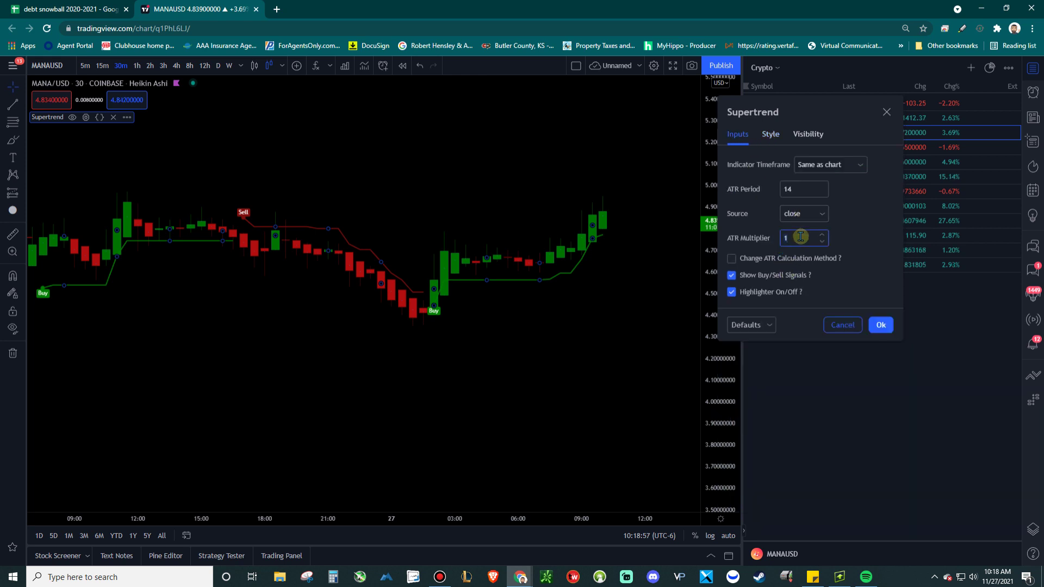
click(868, 255)
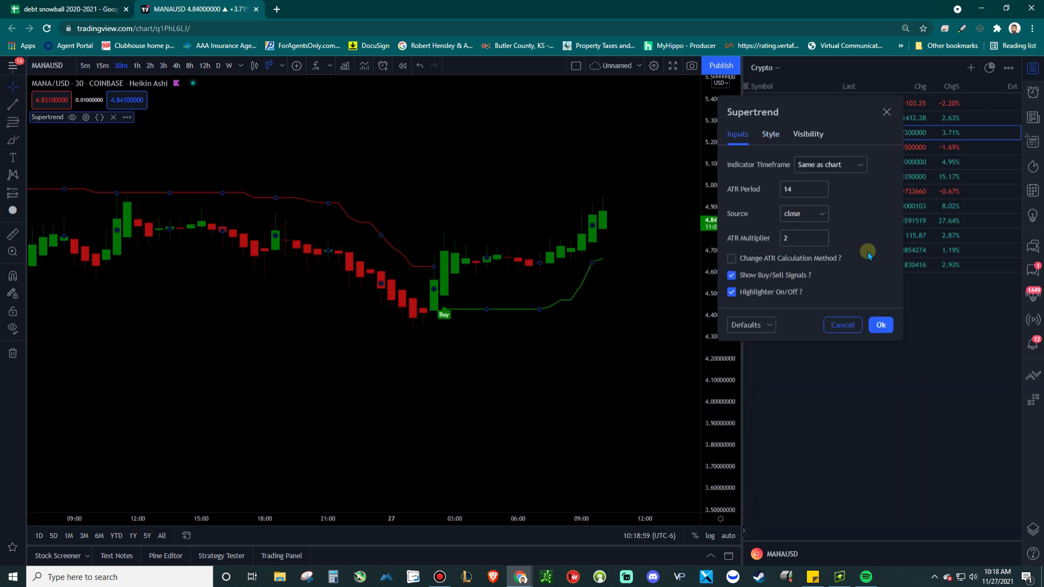
click(785, 236)
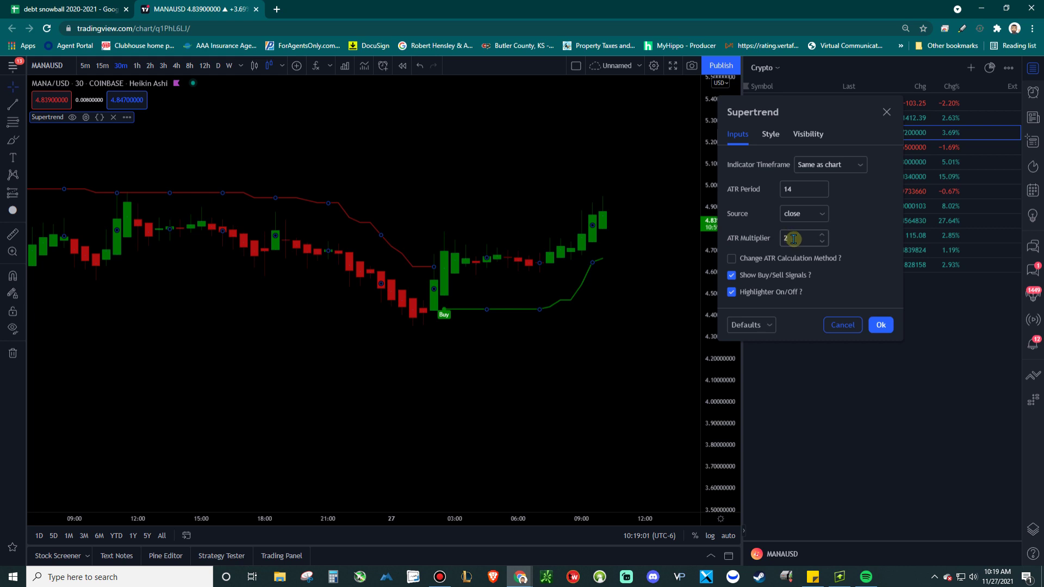
click(633, 261)
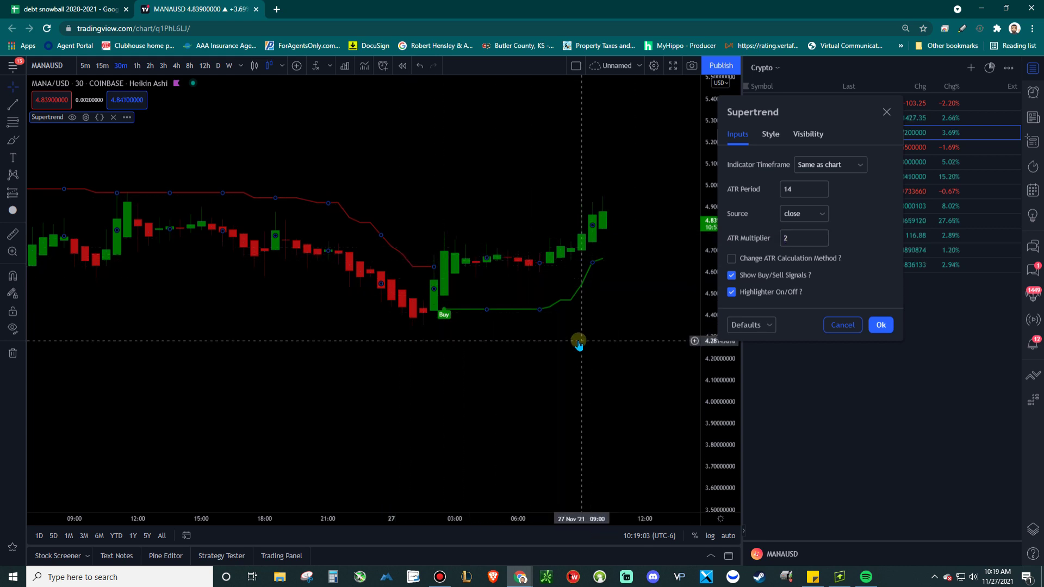
Set the Supertrend's ATR Period to 50 and ATR Multiplier to 3, and apply the settings.
click(804, 194)
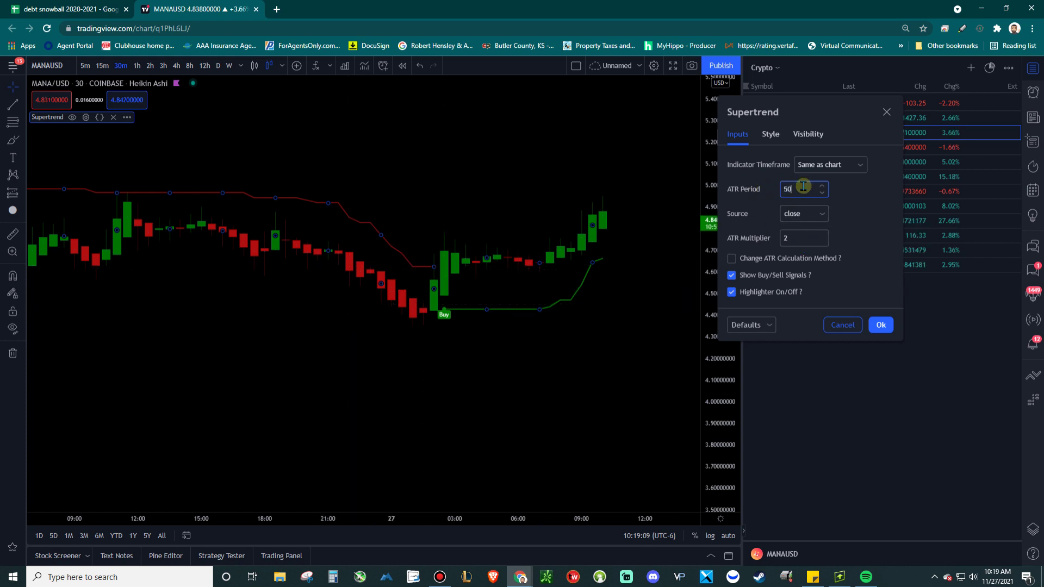
click(840, 206)
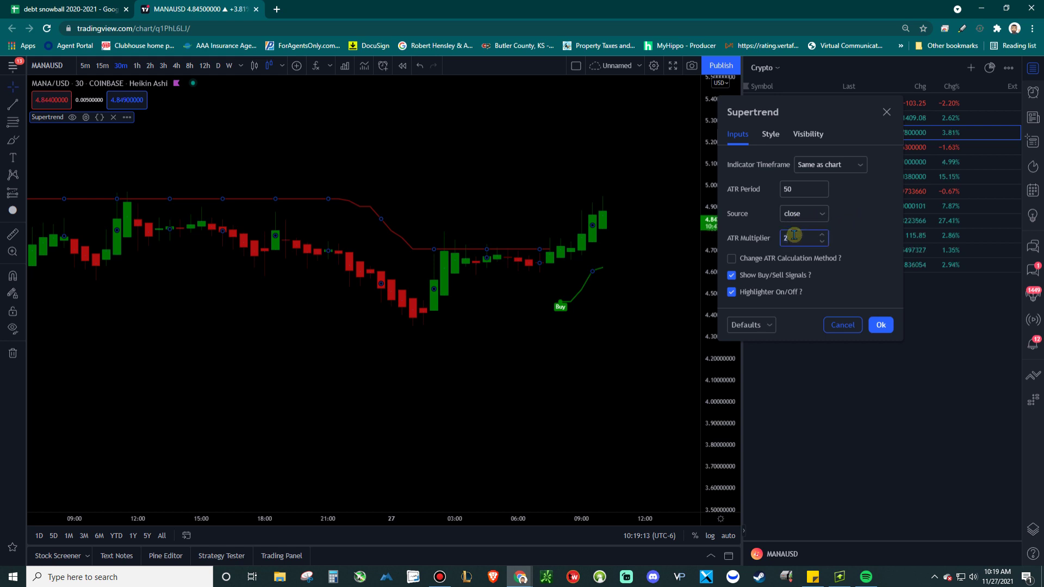
click(846, 235)
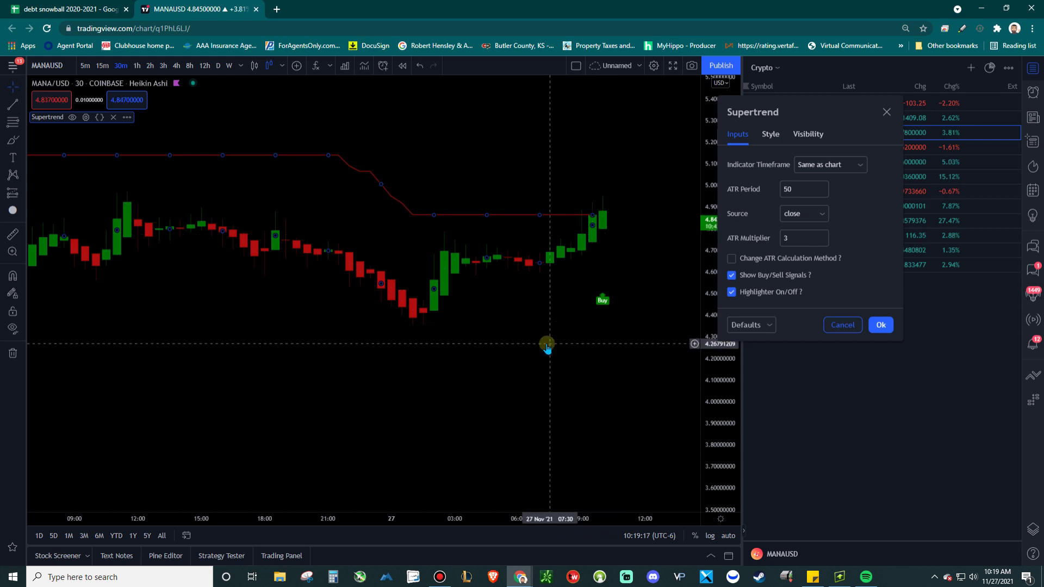
click(879, 325)
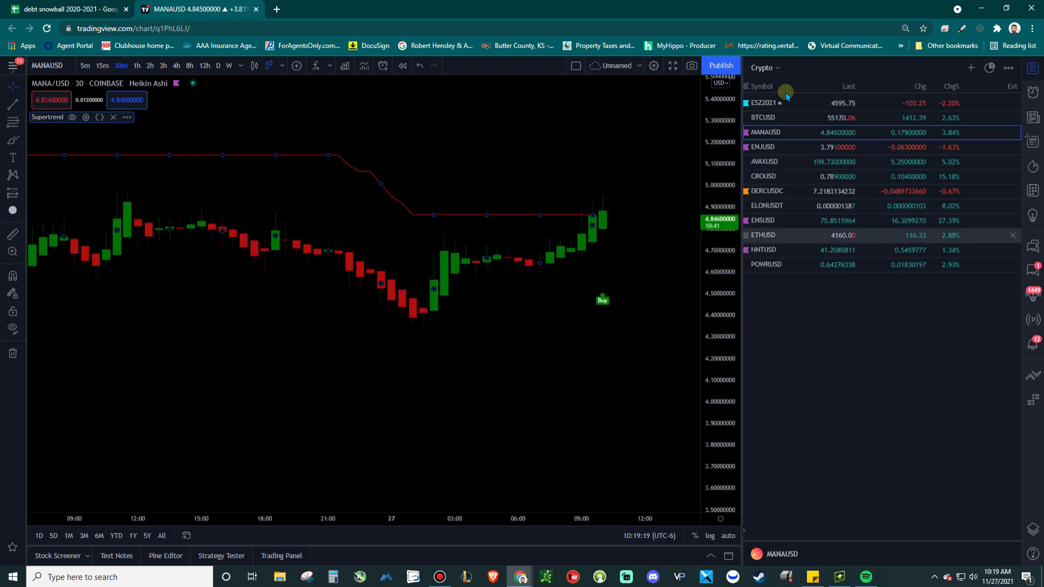
Open the ESZ2021 chart from the Crypto watchlist to view the Supertrend signals on it.
click(767, 103)
scroll(708, 274, down, 1)
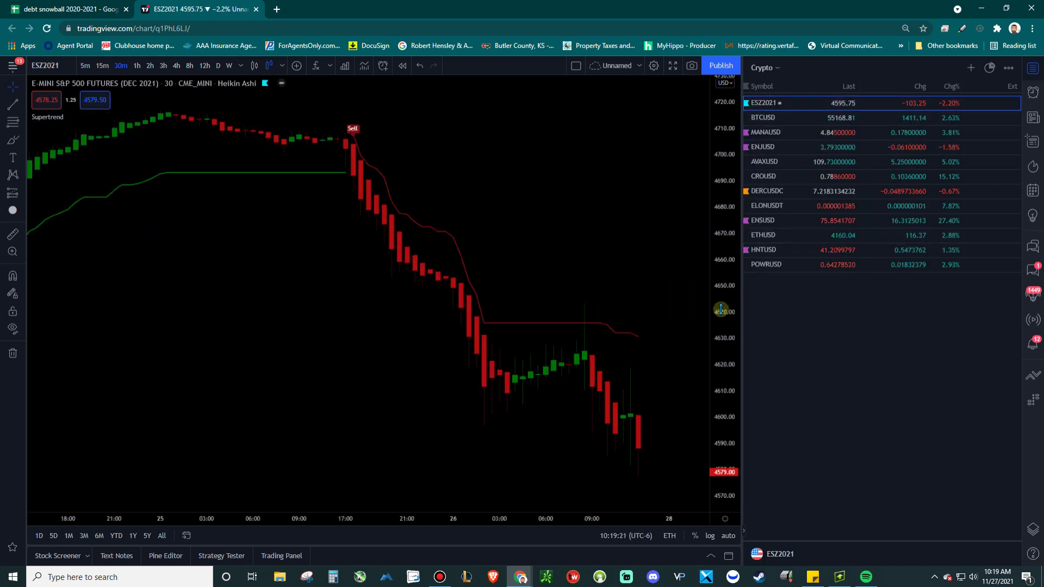
Examine the latest Supertrend sell signal on the ESZ2021 chart and review the indicator's inputs.
drag(721, 310, 721, 395)
scroll(613, 408, up, 3)
drag(613, 406, 630, 377)
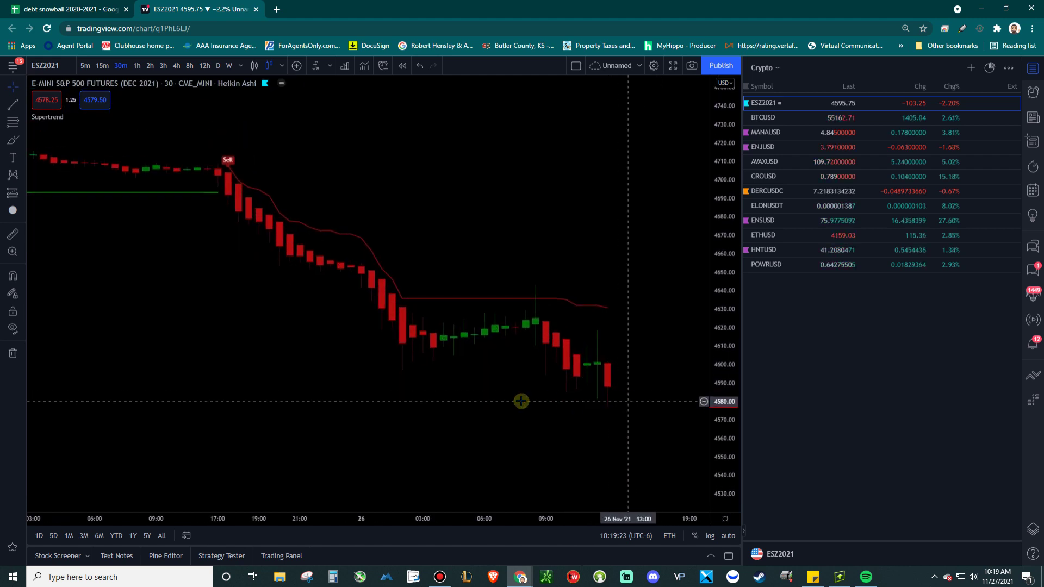
drag(519, 401, 538, 380)
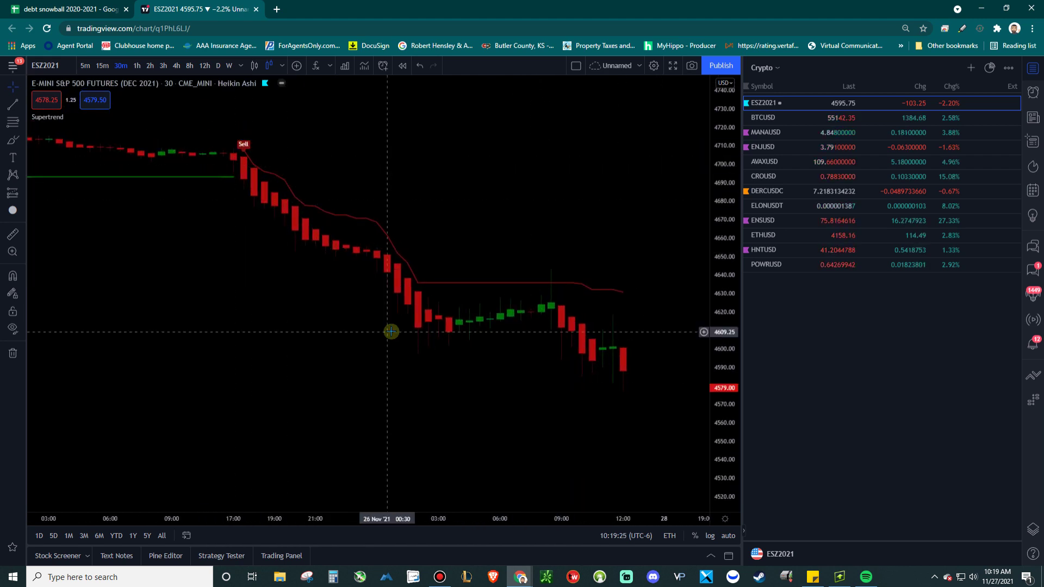
click(86, 117)
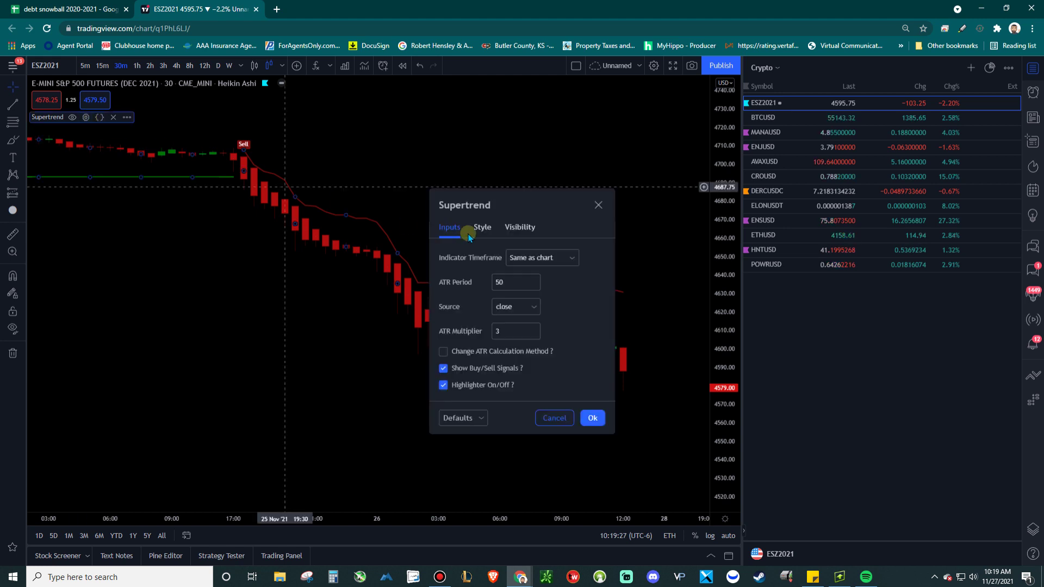
drag(515, 217, 827, 185)
click(769, 269)
double_click(772, 269)
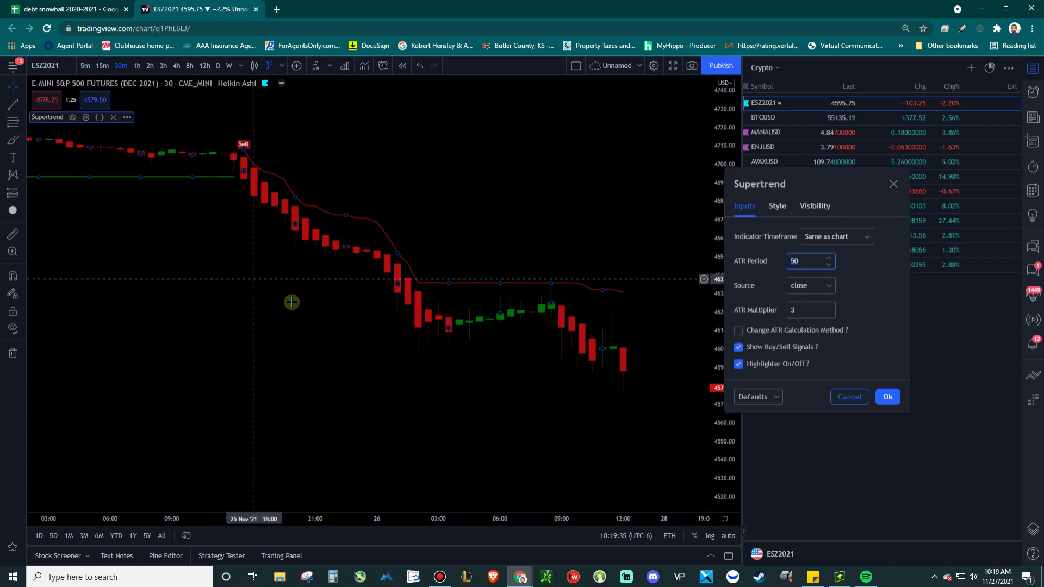
key(Return)
Set the Supertrend's ATR Period to 14 and ATR Multiplier to 2, and apply the settings.
scroll(366, 325, down, 5)
drag(366, 325, 413, 361)
scroll(565, 354, up, 5)
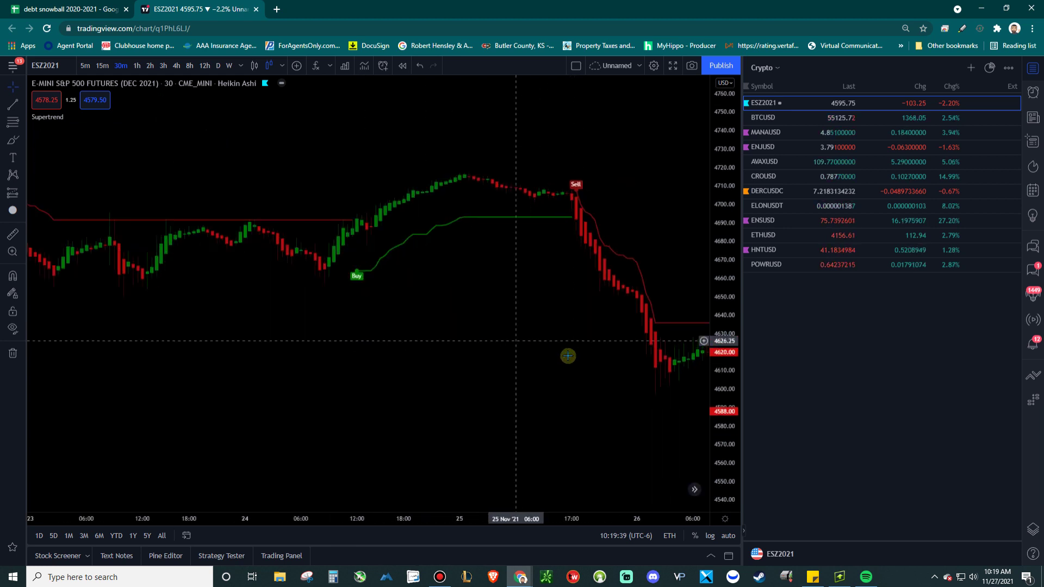
drag(569, 355, 324, 267)
scroll(363, 346, up, 3)
drag(363, 346, 474, 363)
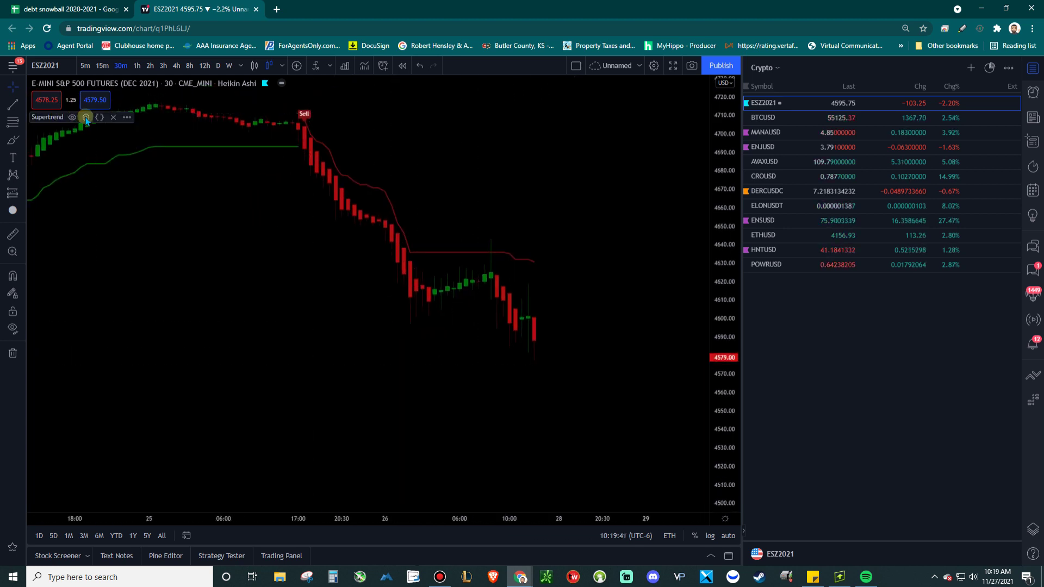
click(85, 117)
drag(523, 202, 853, 226)
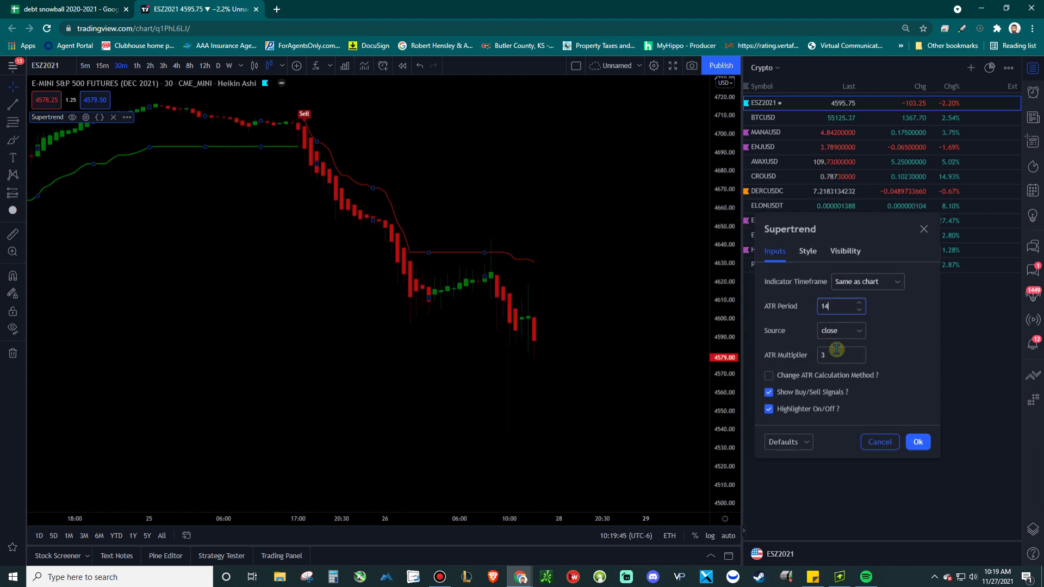
key(BackSpace)
text(2)
click(918, 351)
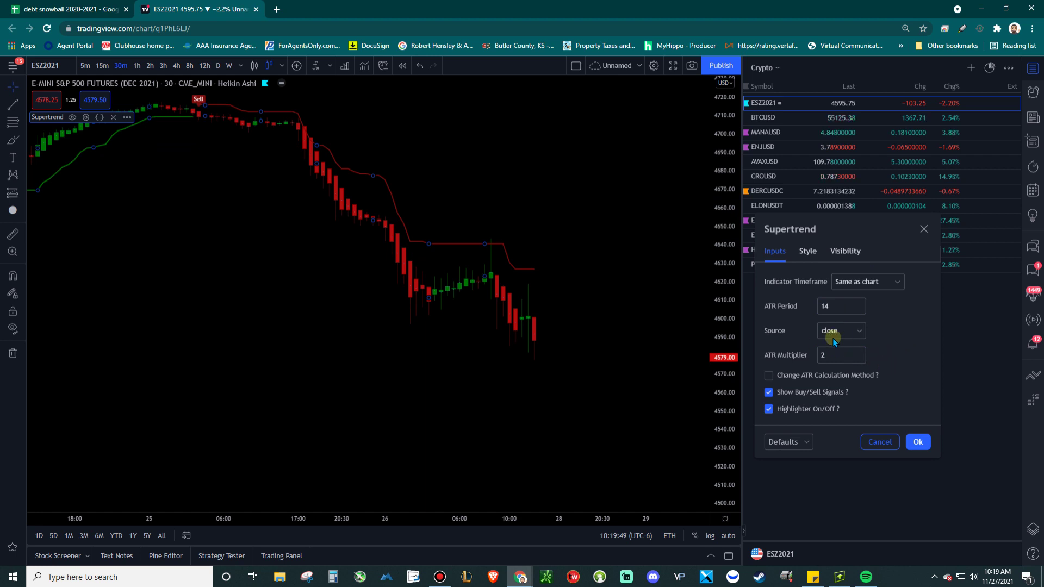
click(917, 442)
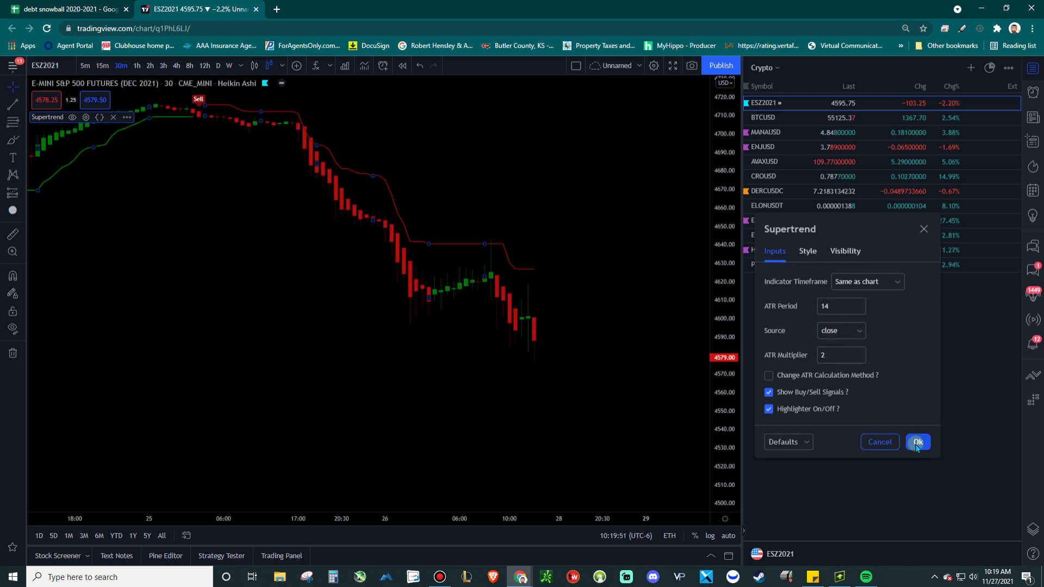
Search the indicators for "ripster" and add Ripster EMA Clouds to the chart.
click(316, 65)
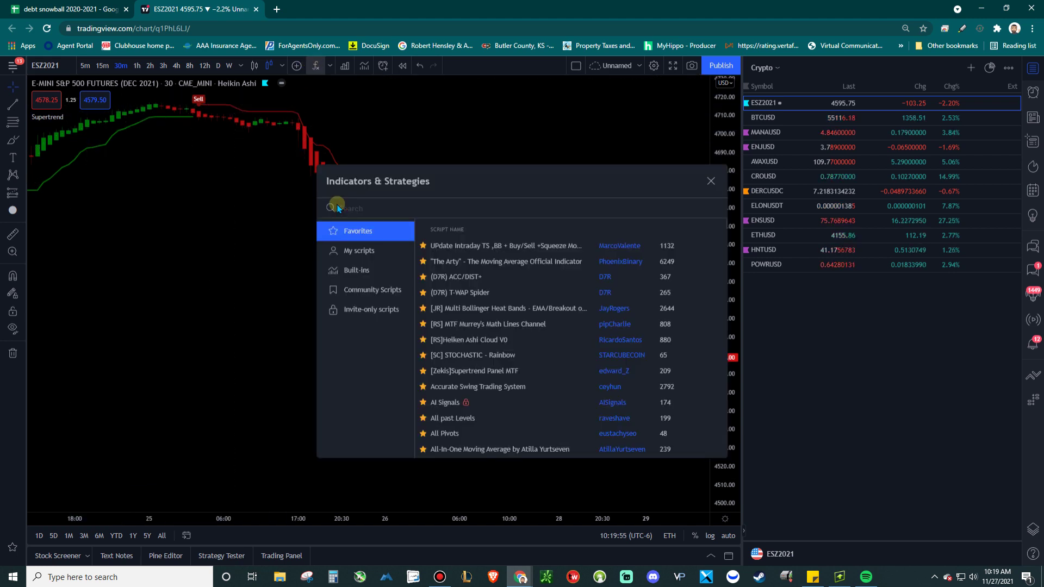
text(ripster)
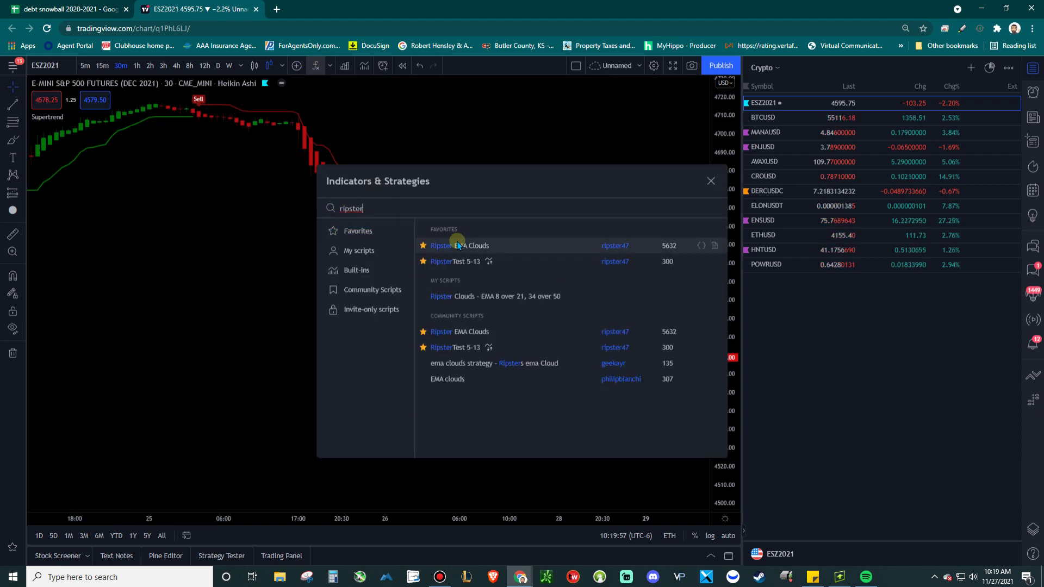
click(457, 246)
click(711, 181)
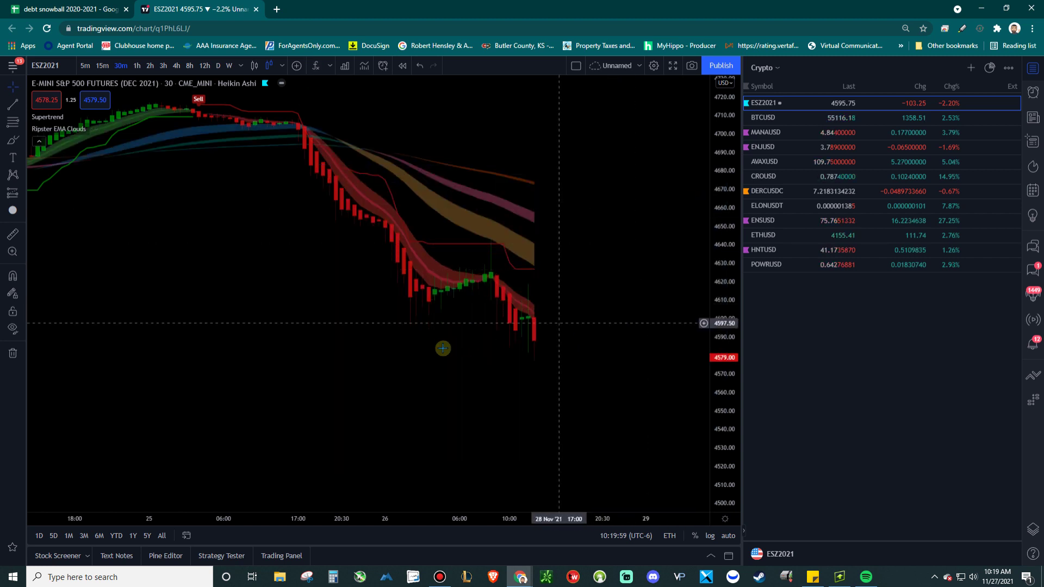
Set the Source of Ripster EMA Clouds to close and apply the indicator settings.
drag(440, 356, 547, 340)
scroll(518, 407, up, 3)
scroll(508, 350, down, 3)
drag(398, 280, 319, 333)
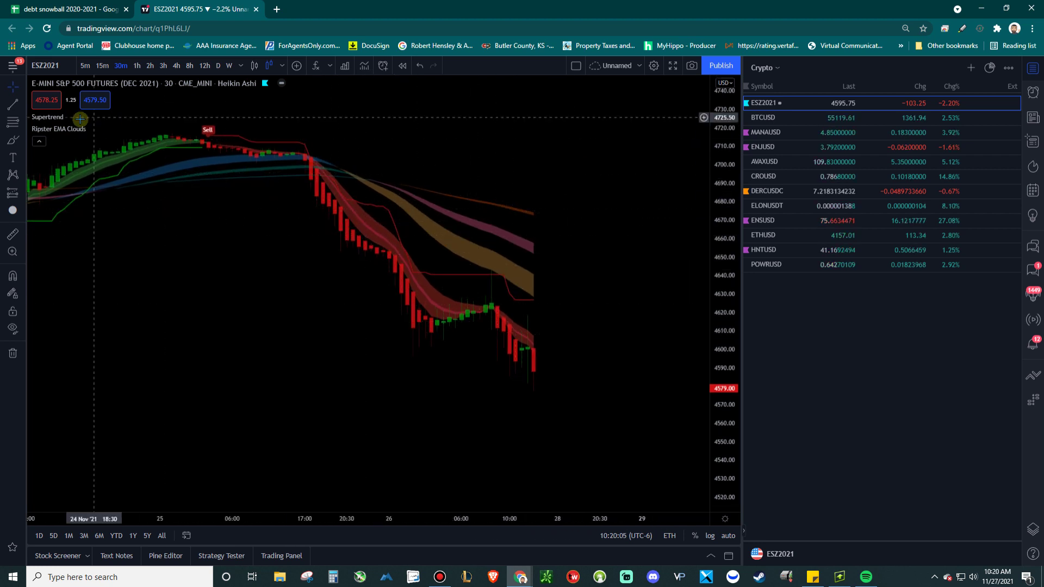
click(108, 128)
drag(559, 86, 883, 86)
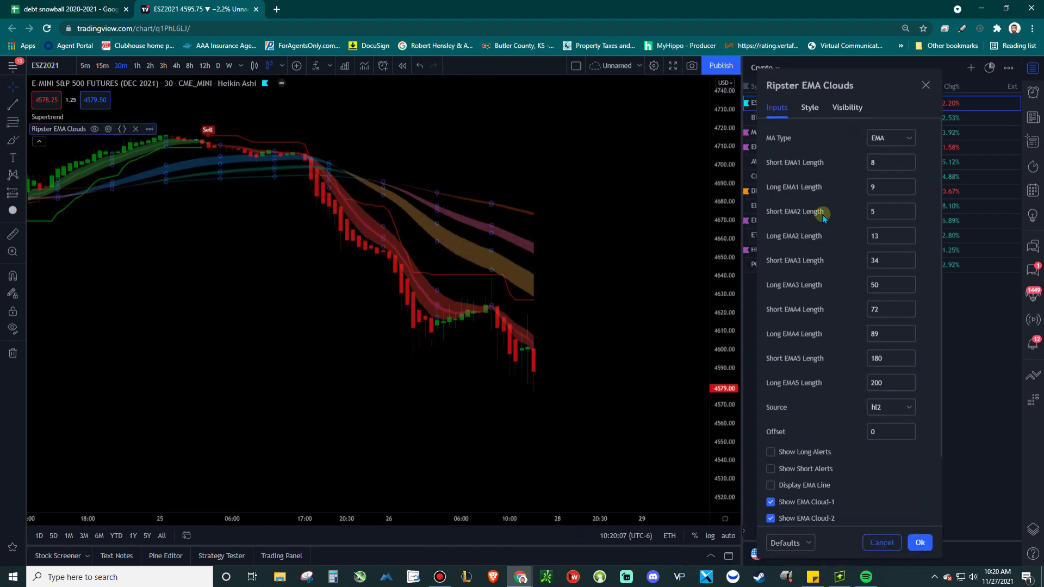
click(813, 469)
click(810, 107)
click(775, 106)
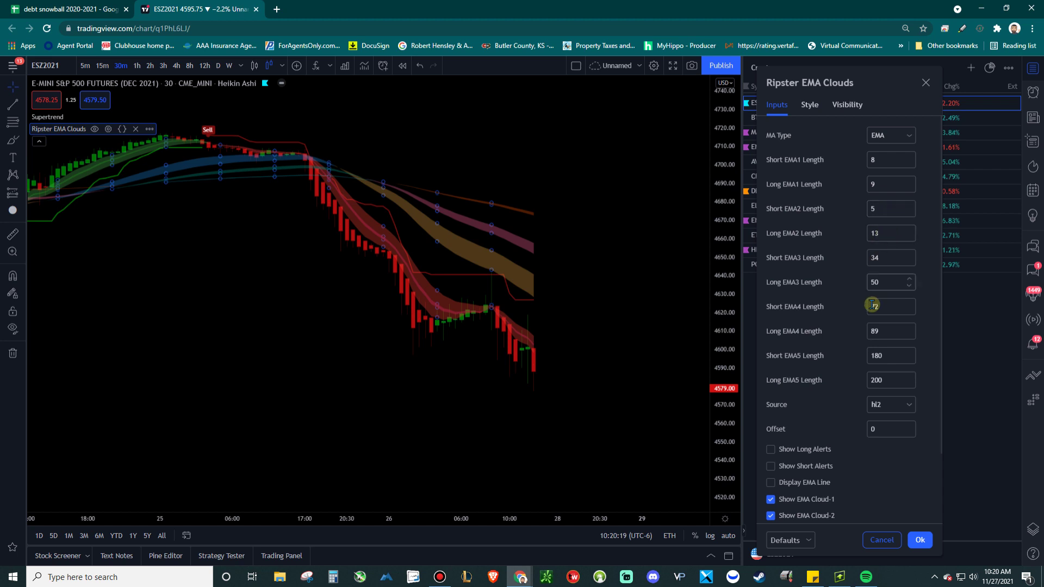
click(890, 404)
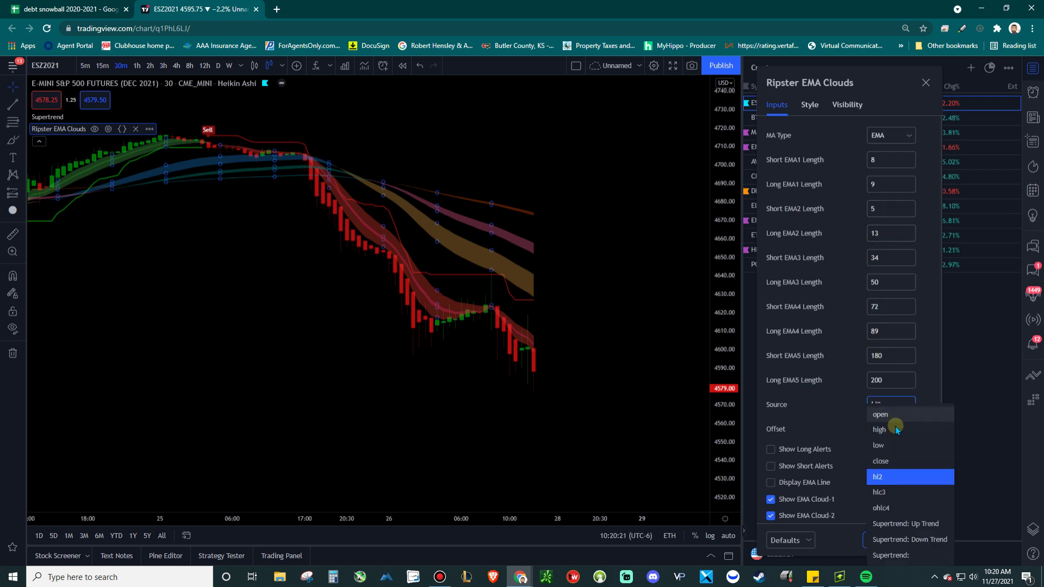
click(898, 461)
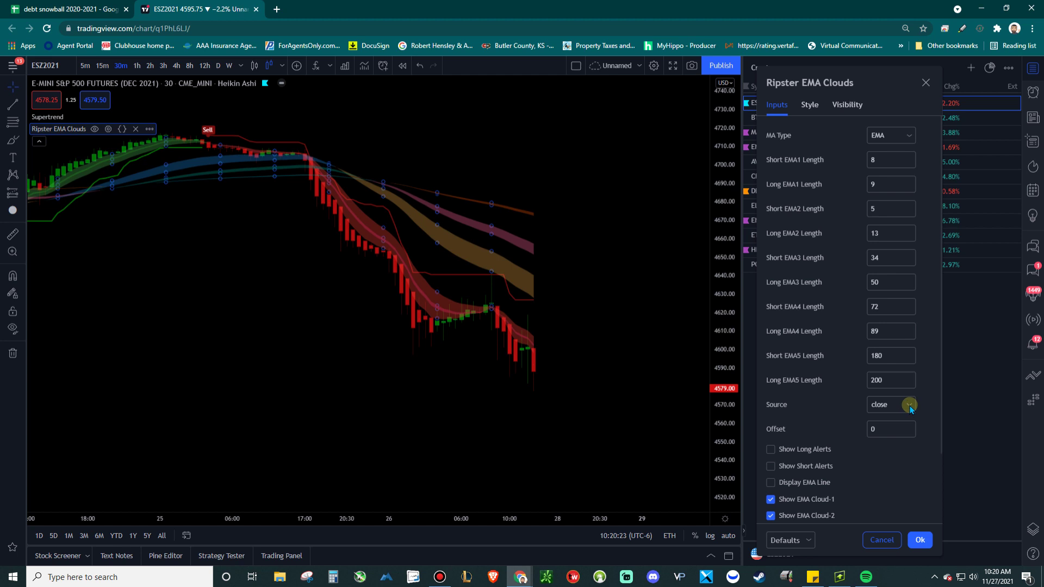
click(918, 541)
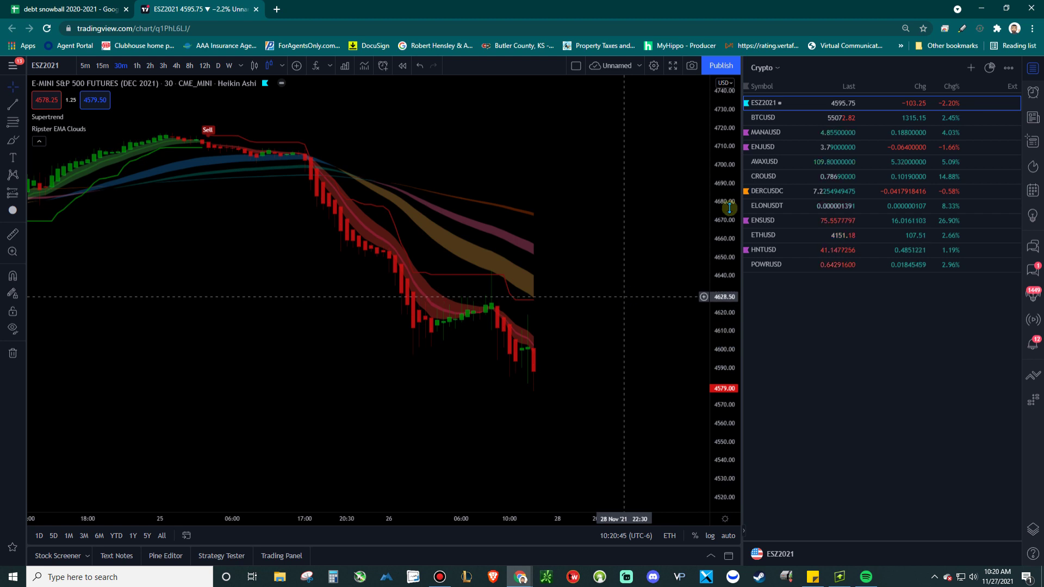
Search the indicators for "jr" and add [JR] Multi Bollinger Heat Bands - EMA/Breakout to the chart.
click(315, 65)
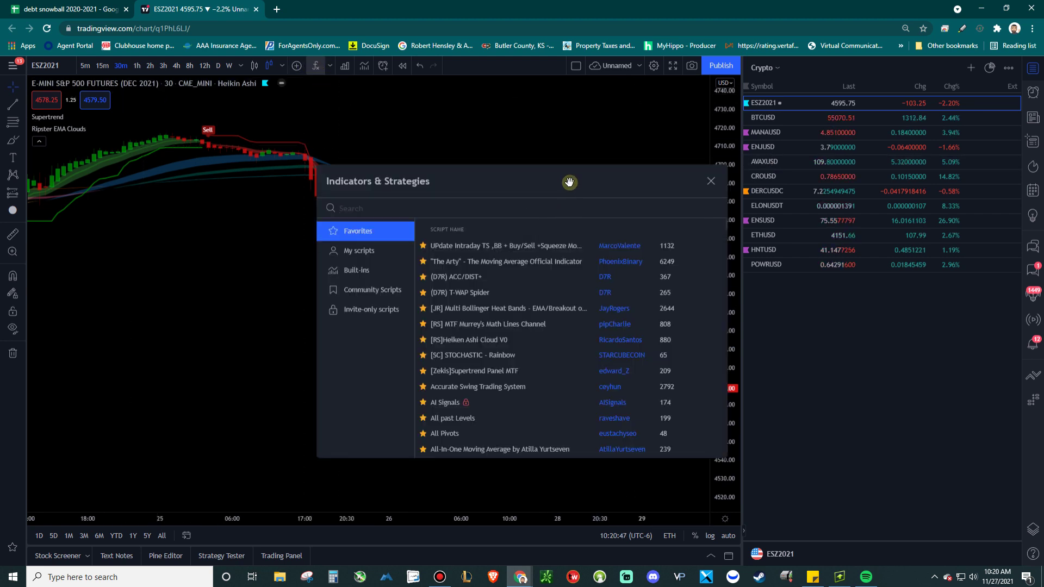
drag(570, 183, 834, 176)
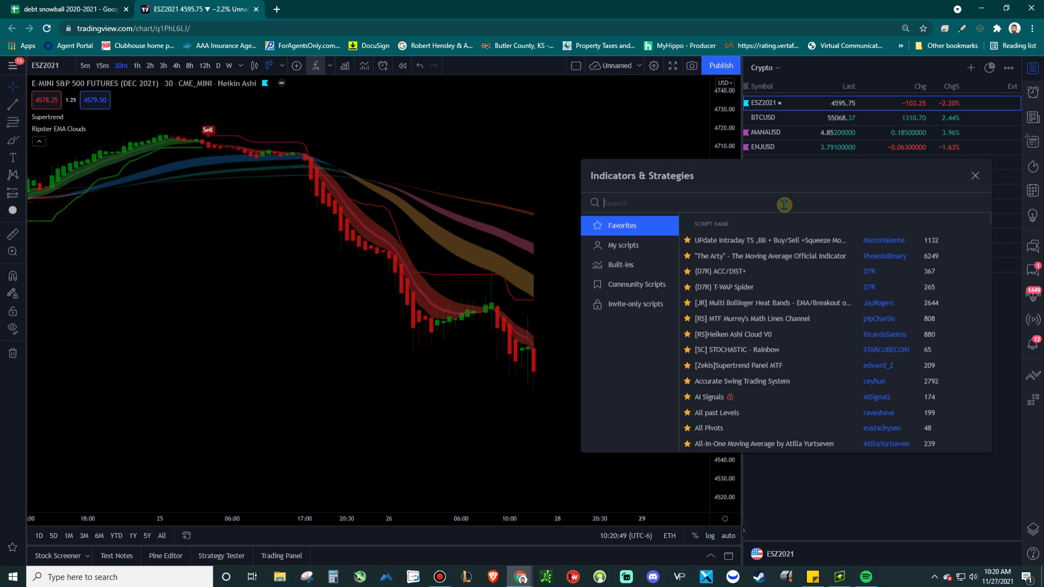
text(jr)
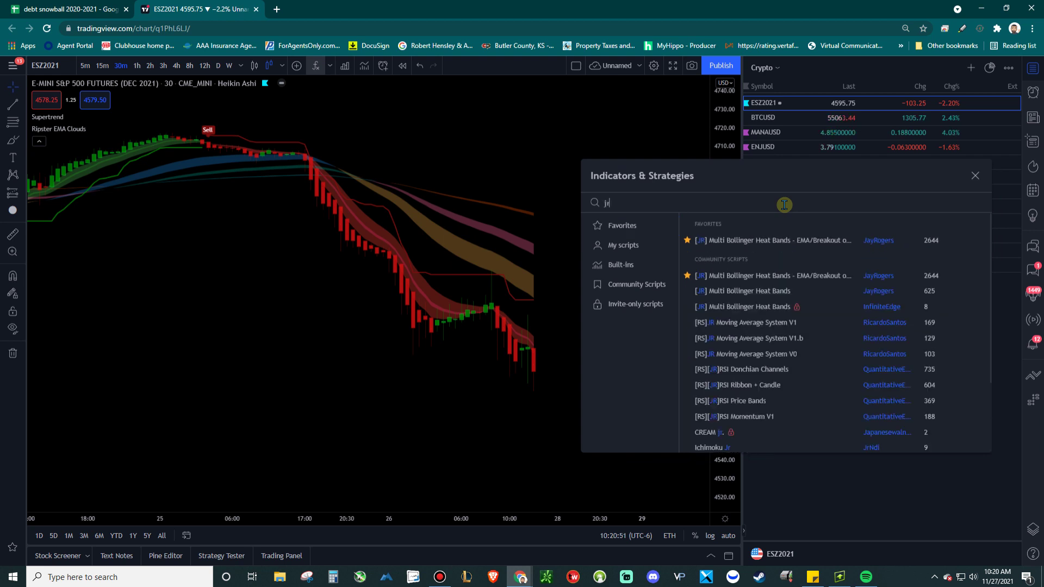
click(726, 279)
click(975, 175)
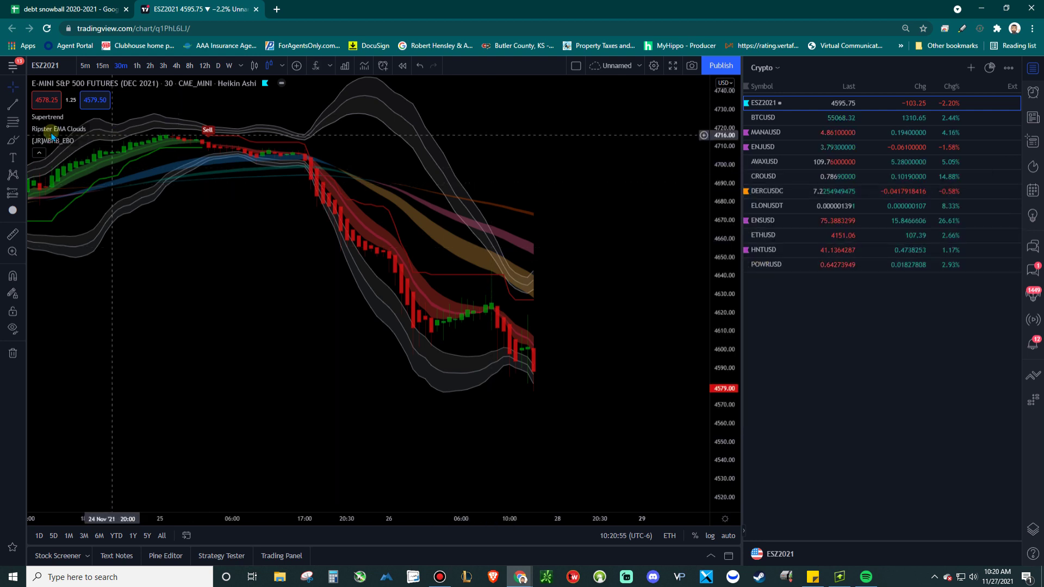
Enable Use EMA Basis in the inputs of the [JR] Multi Bollinger Heat Bands.
click(96, 141)
drag(592, 182, 903, 172)
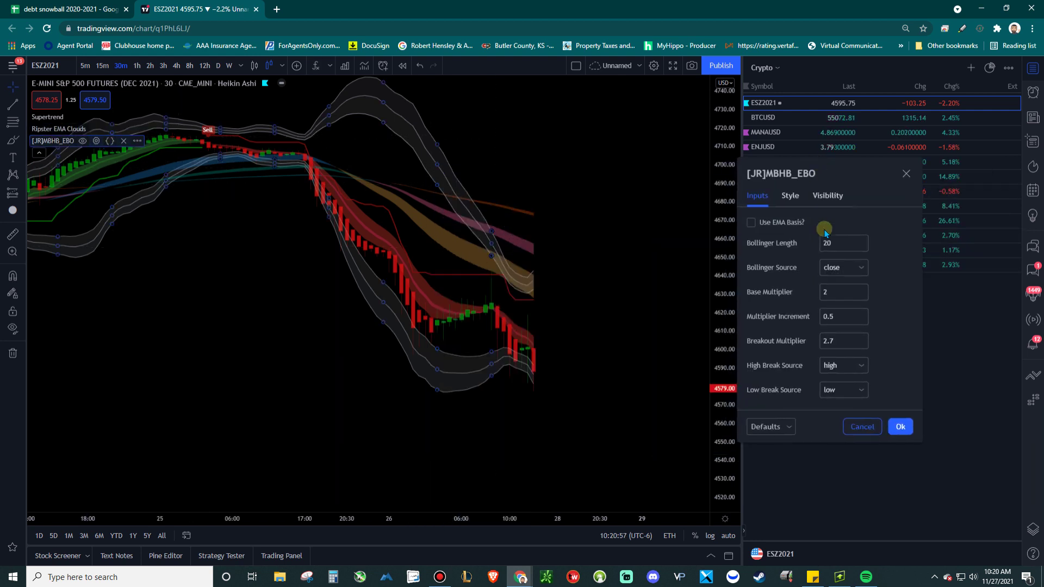
click(774, 224)
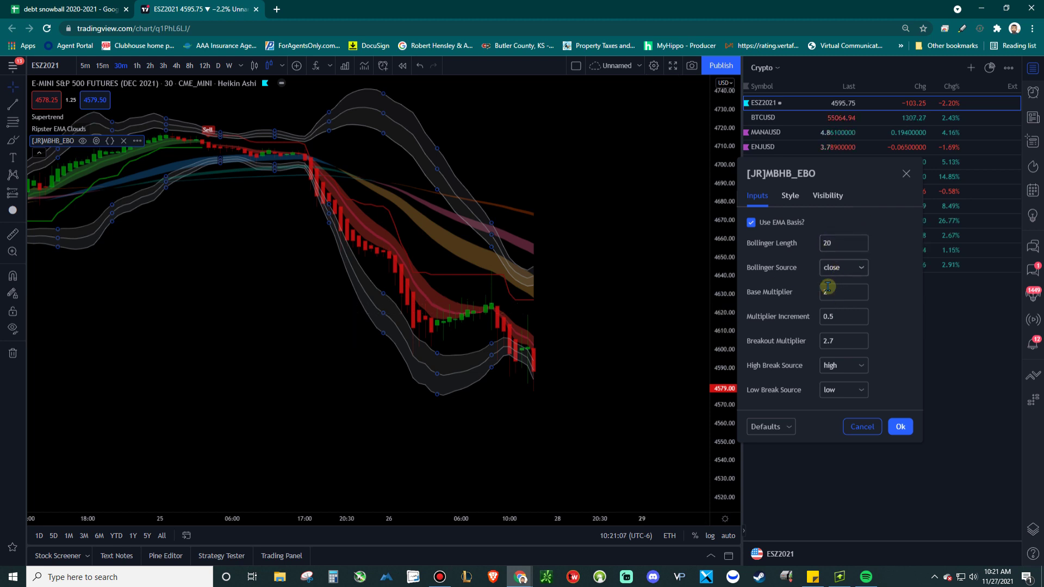
Preview the heat bands' High Breakout and Low Breakout markers, turn both back off, and apply the indicator settings.
click(791, 196)
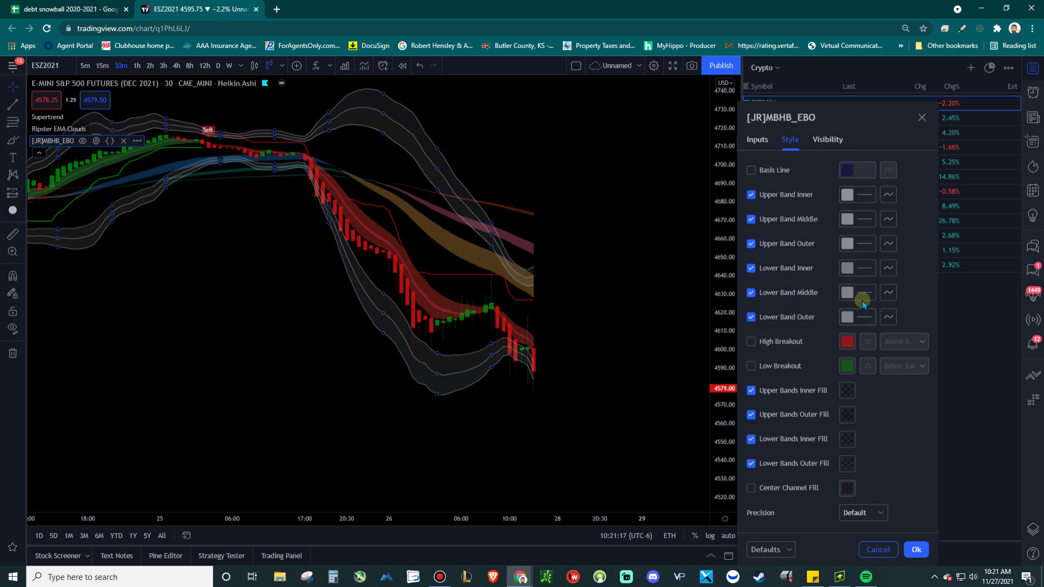
click(752, 341)
click(751, 365)
click(751, 365)
click(752, 340)
click(751, 365)
click(752, 341)
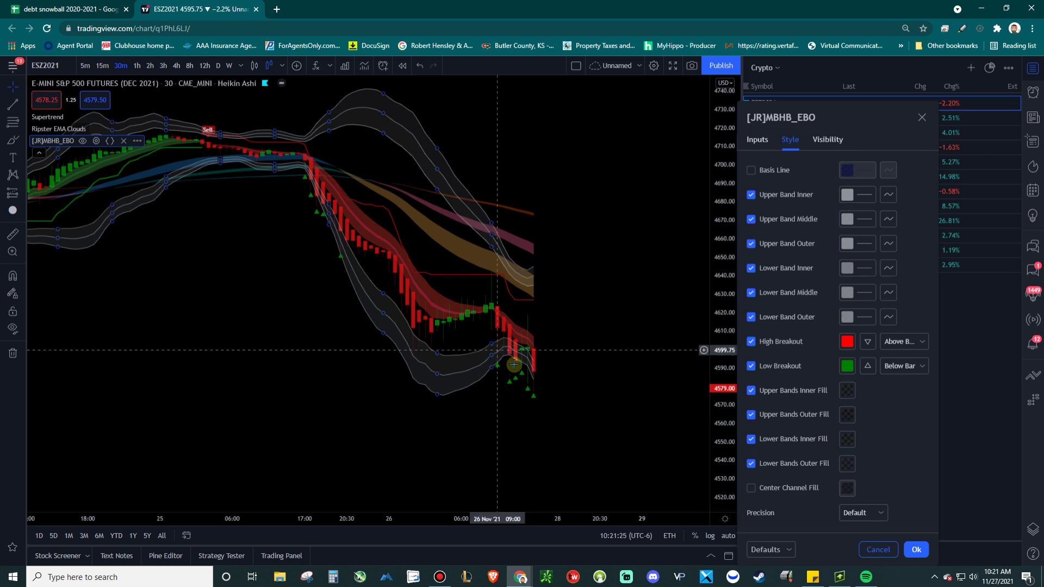
click(751, 365)
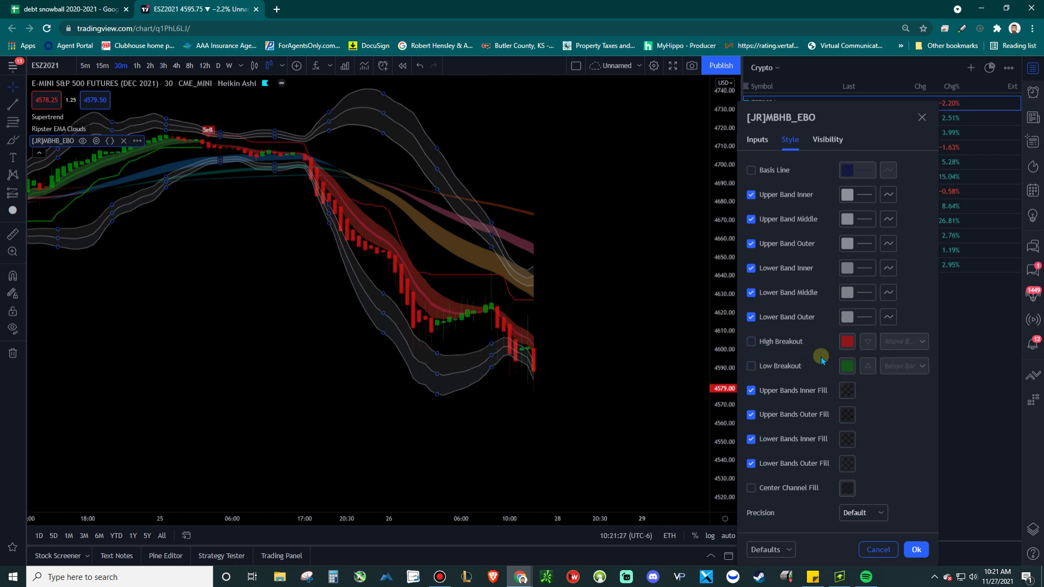
click(799, 342)
click(841, 397)
click(822, 378)
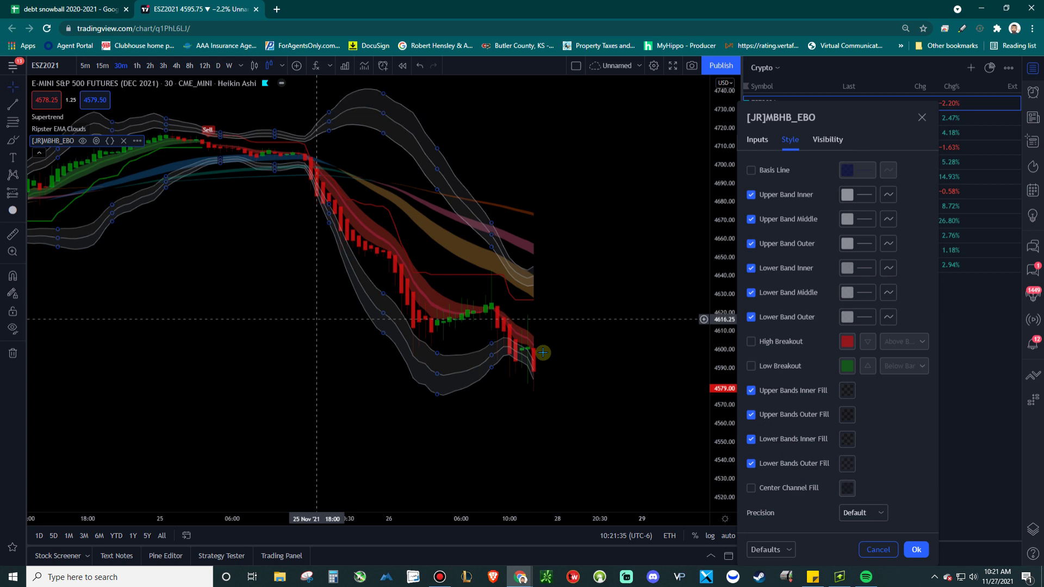
click(913, 548)
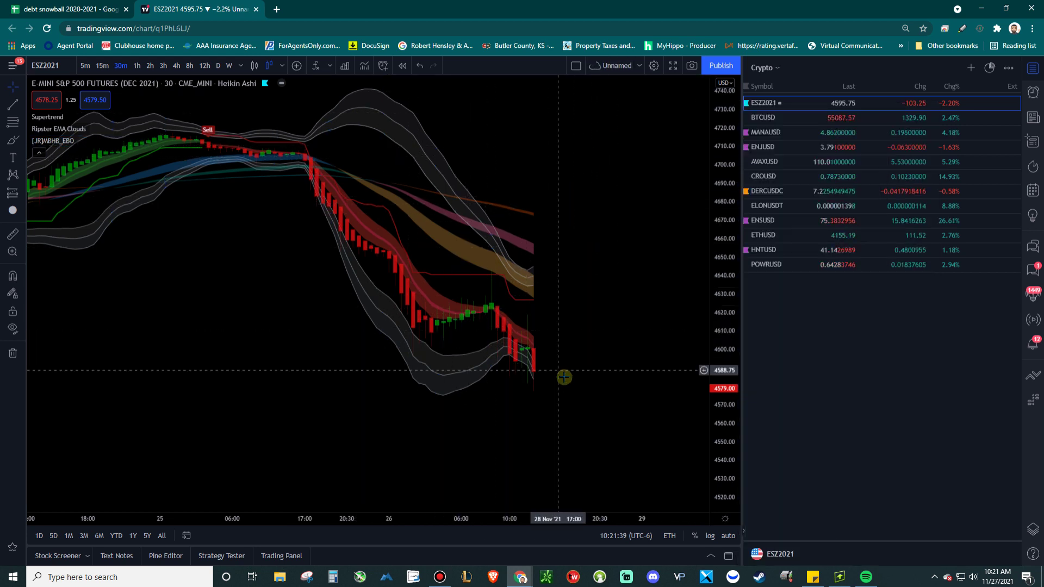
Search the indicators for "lux" and add the LuxAlgo Triangular Momentum Oscillator & Real Time Divergences.
click(315, 66)
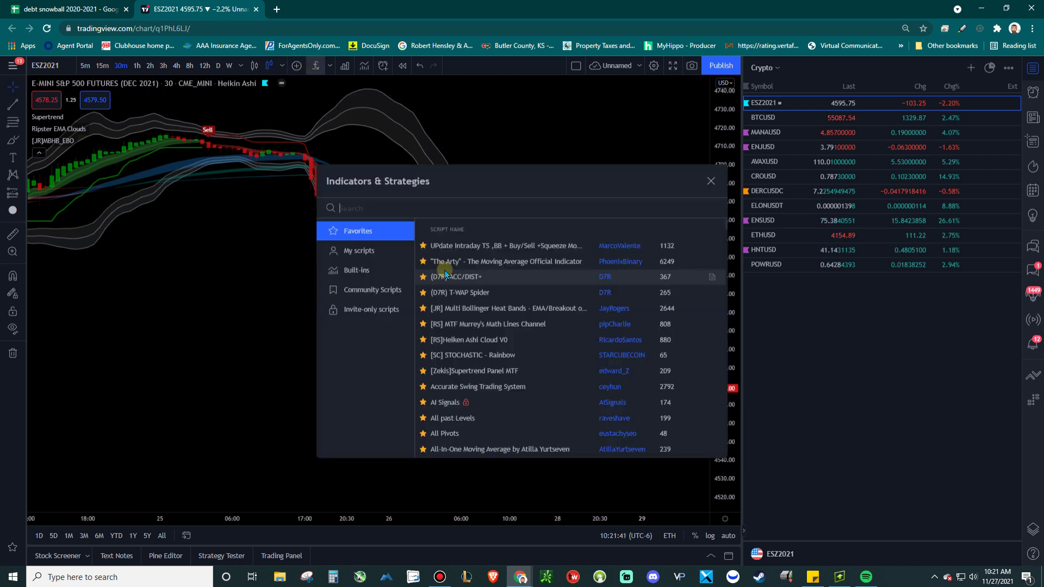
text(lux)
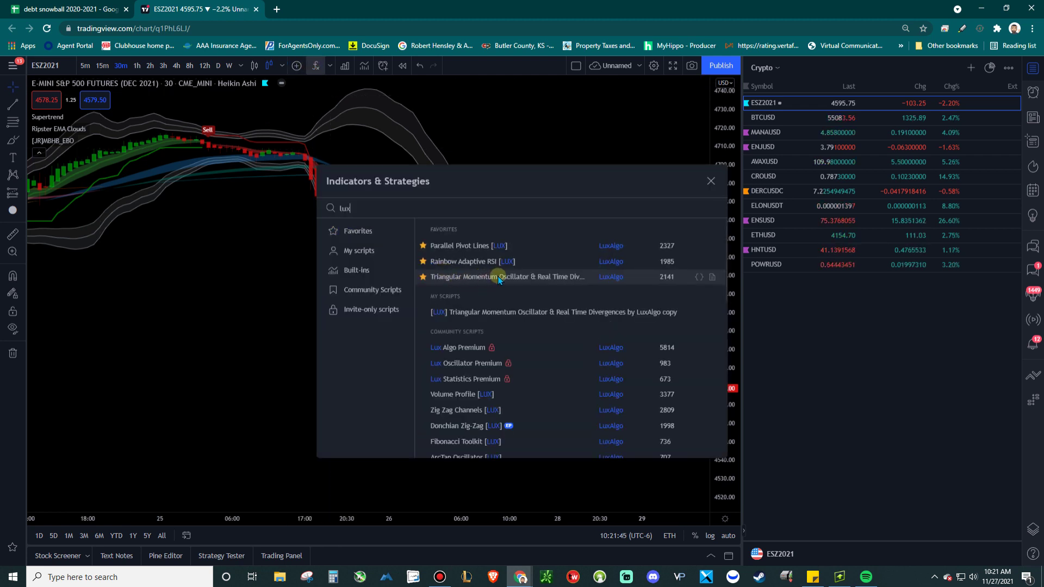
click(525, 277)
click(710, 181)
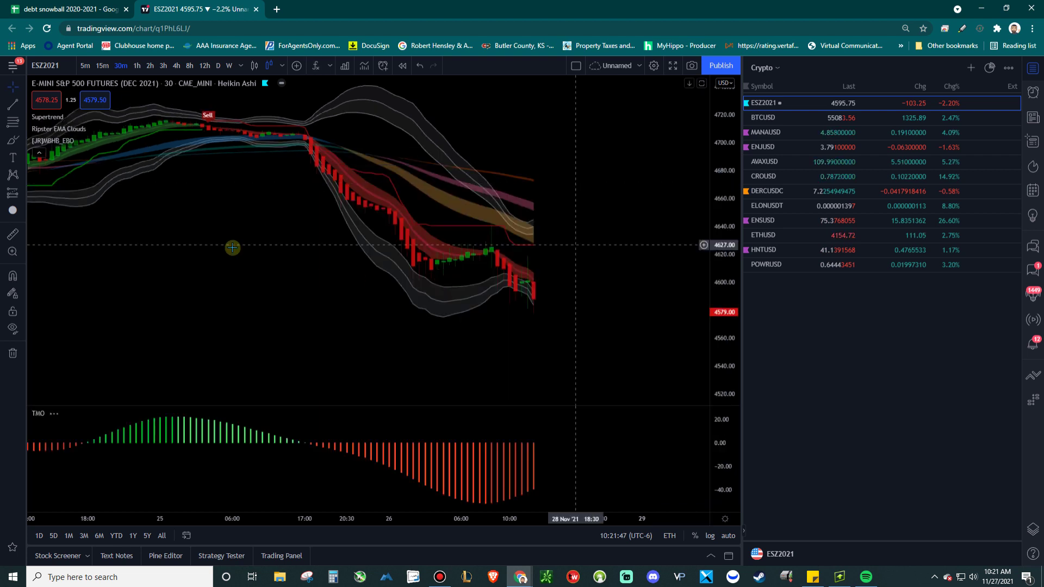
Set the Triangular Momentum Oscillator's length to 9 and apply the indicator settings.
double_click(210, 431)
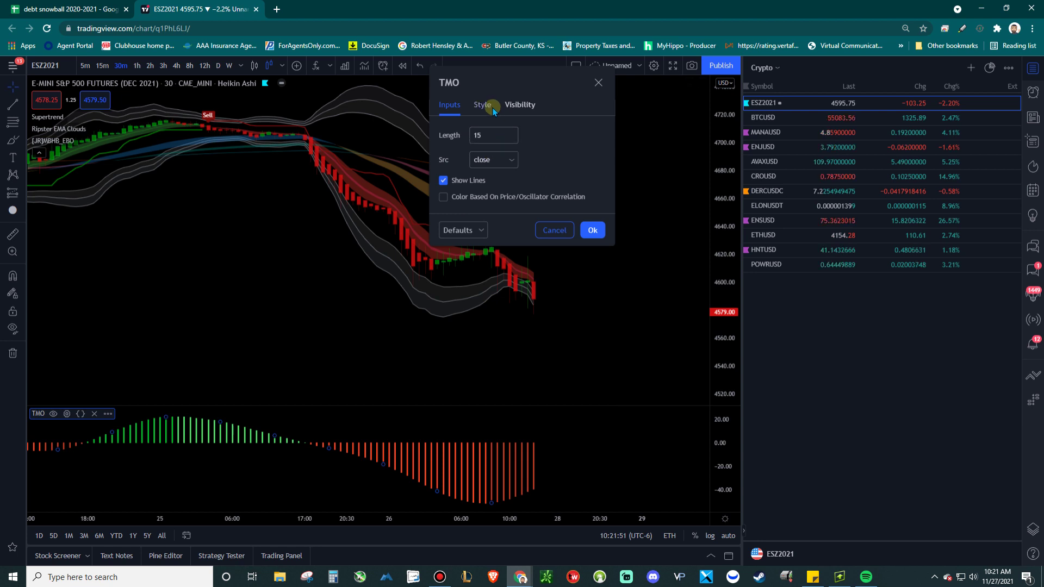
click(503, 141)
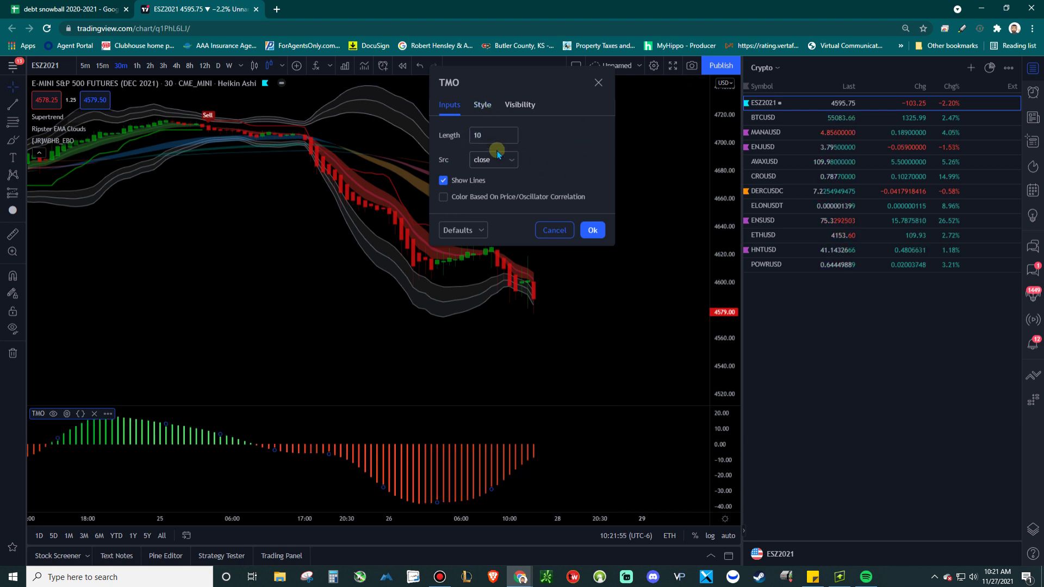
click(487, 135)
key(BackSpace)
key(BackSpace)
text(9)
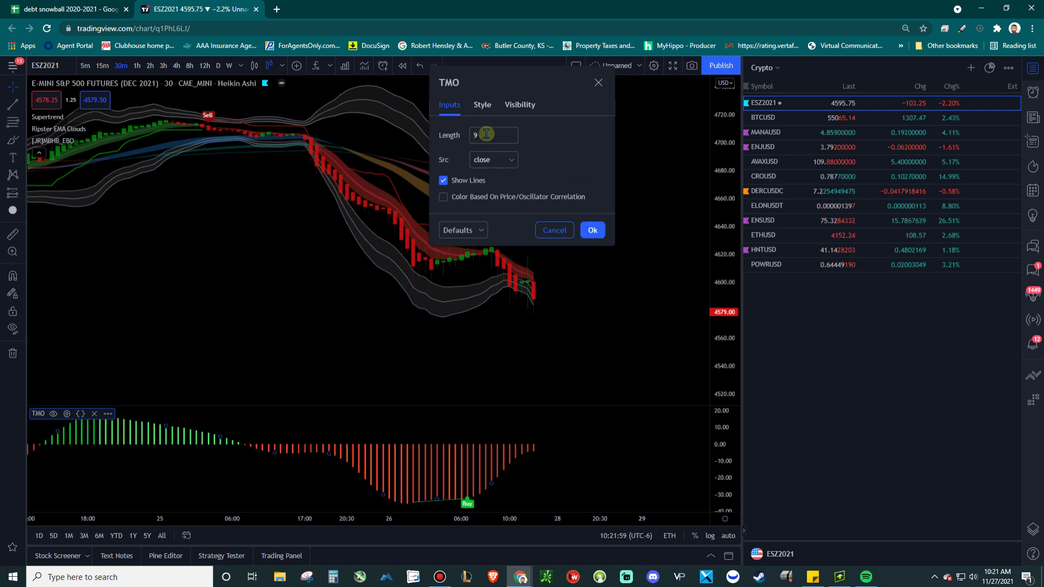
click(592, 230)
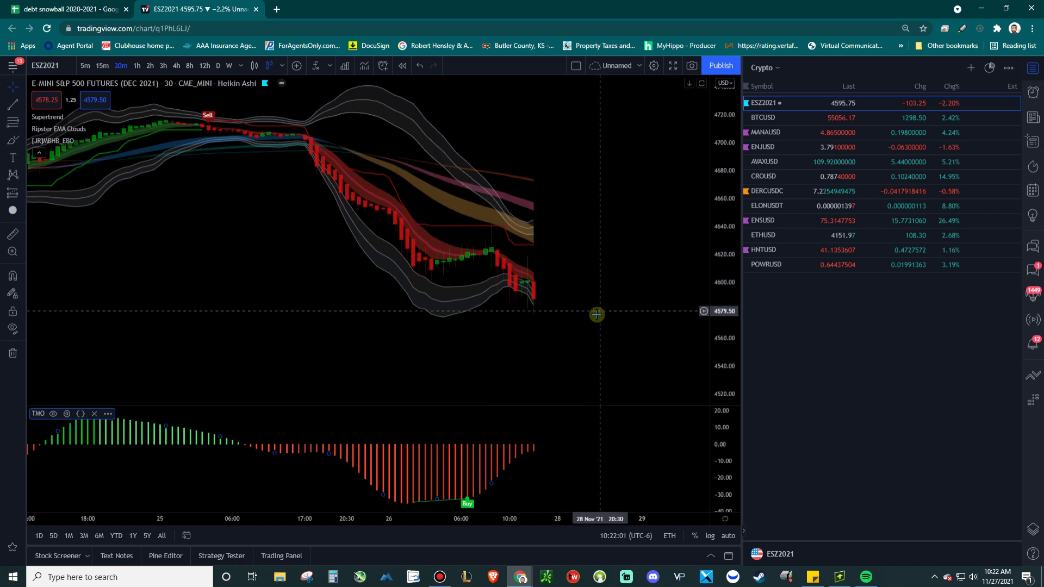
Collapse the indicator list on the ESZ2021 chart.
drag(602, 289, 622, 329)
scroll(621, 320, up, 1)
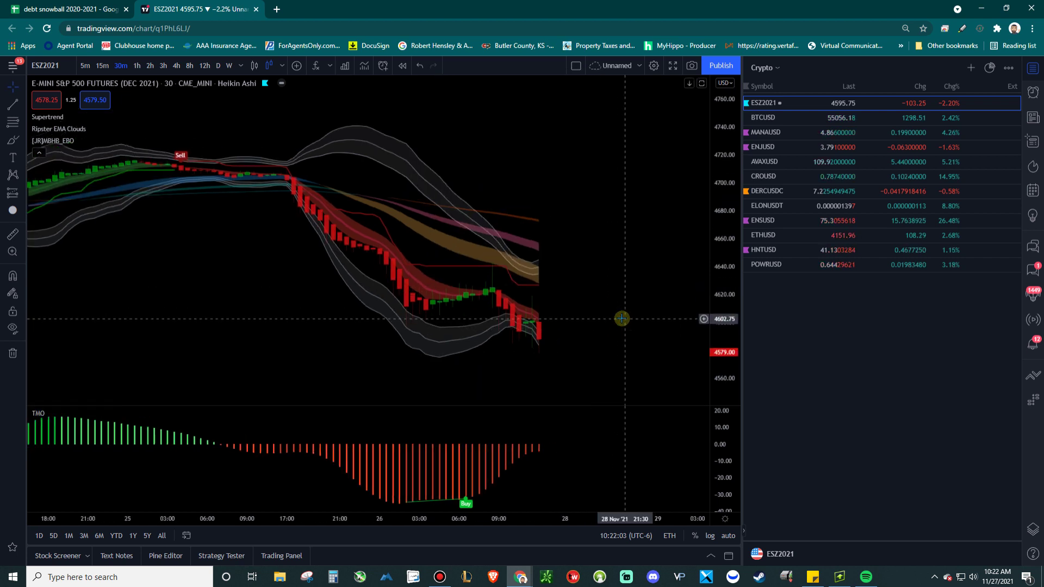
click(612, 68)
mouse_move(599, 233)
mouse_down()
mouse_move(609, 223)
mouse_move(608, 233)
mouse_up()
click(38, 152)
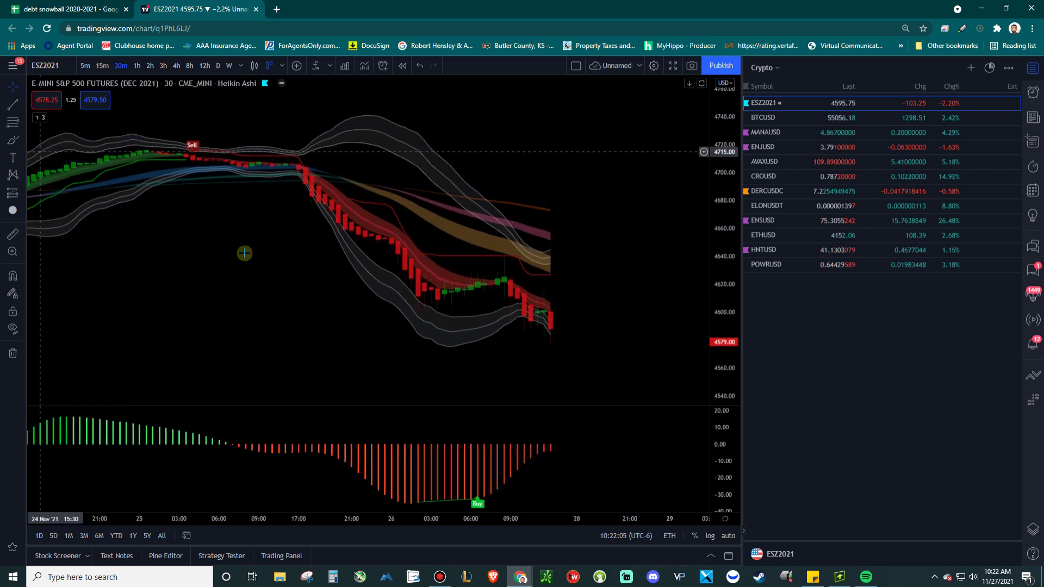
mouse_move(580, 353)
mouse_down()
mouse_move(564, 317)
mouse_move(587, 335)
mouse_up()
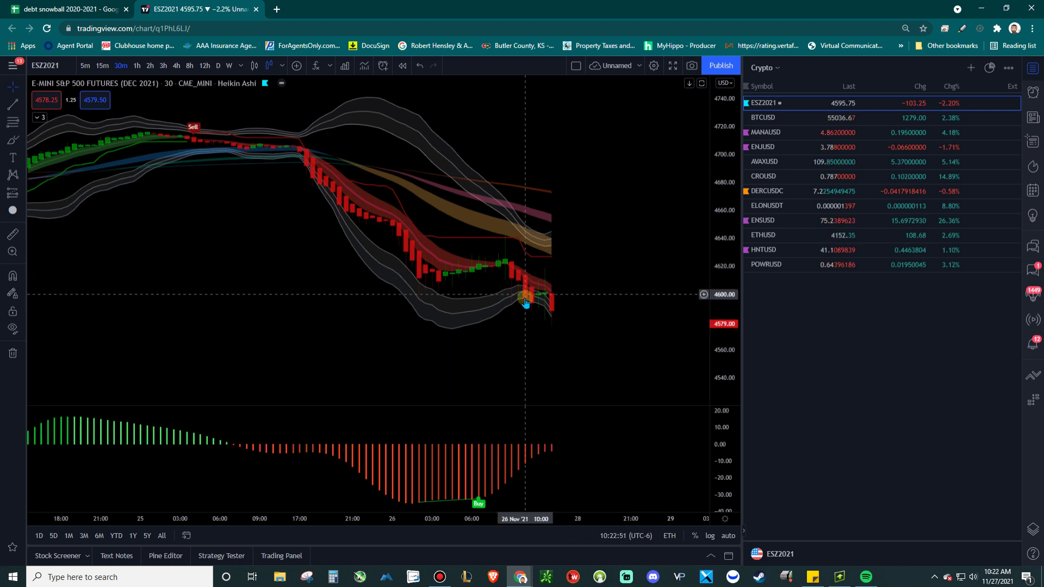
scroll(566, 297, right, 4)
scroll(577, 289, left, 3)
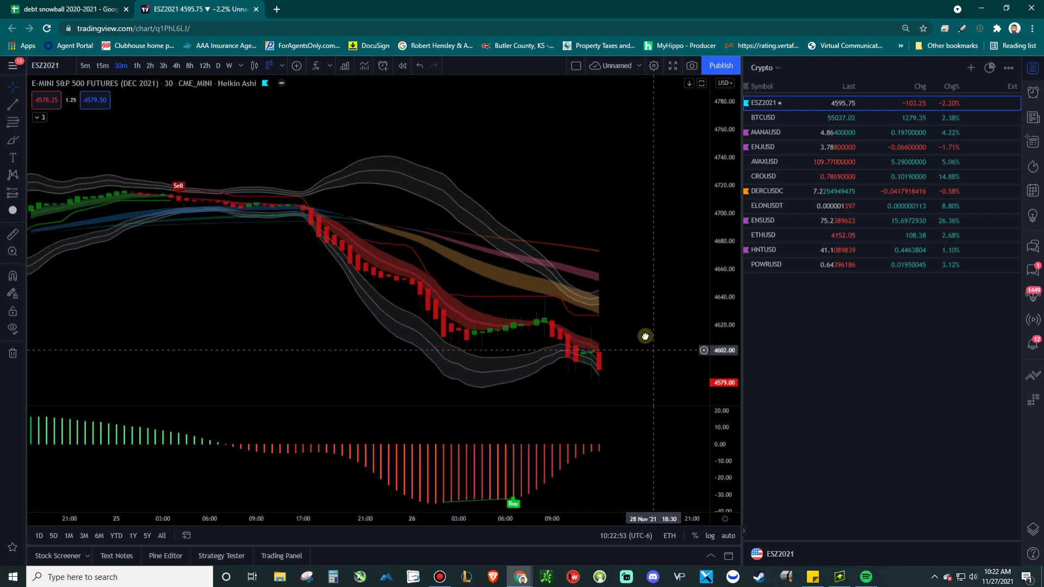
Switch the chart to MANAUSD from the watchlist and frame its latest candles.
click(766, 132)
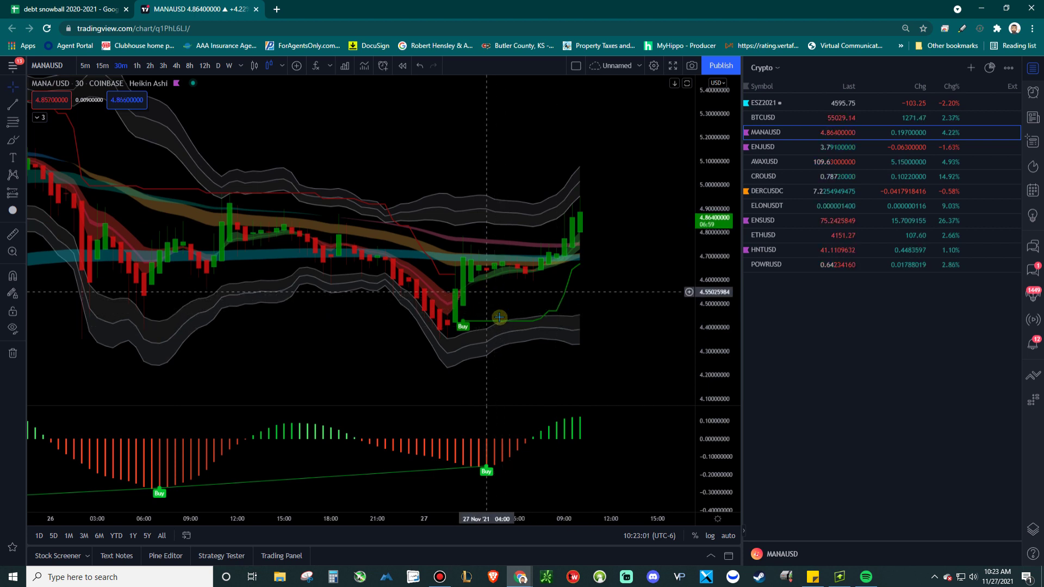
drag(700, 280, 697, 320)
drag(640, 326, 629, 310)
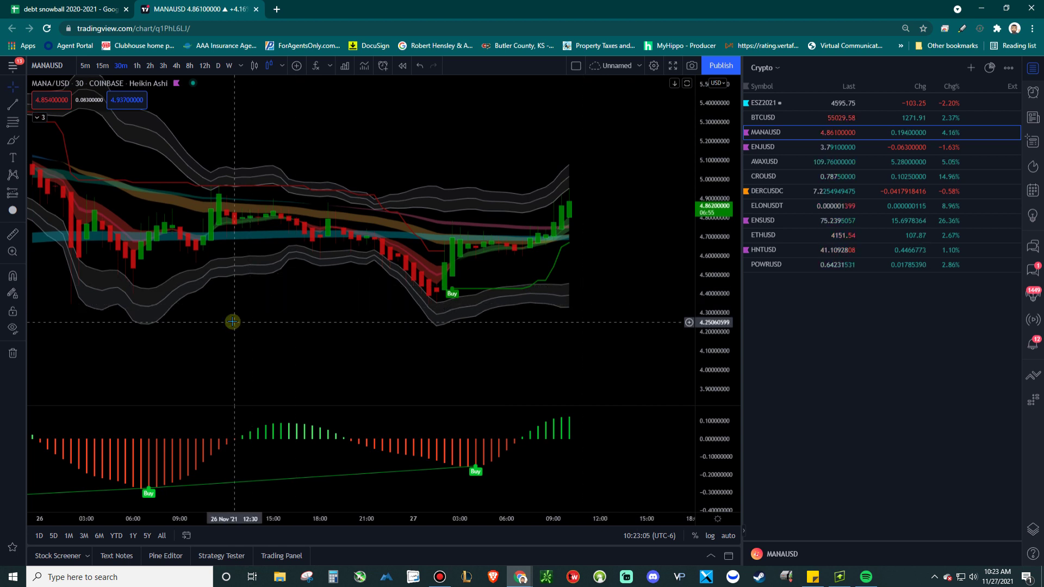
drag(378, 324, 401, 336)
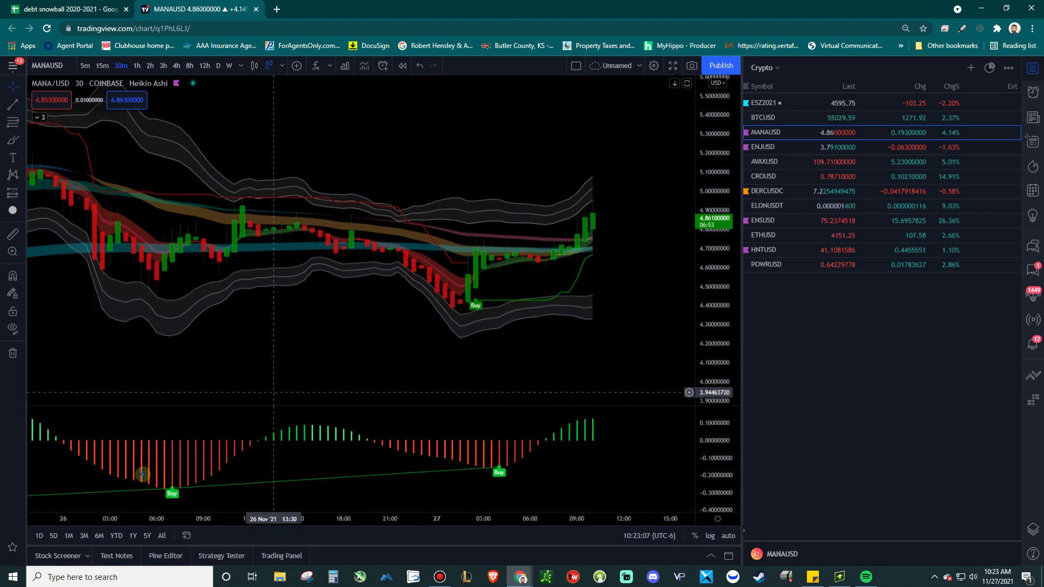
Show the favourite drawing tools and place a horizontal ray at about 4.695, at the top of the tall green candle after the Buy signal.
click(18, 551)
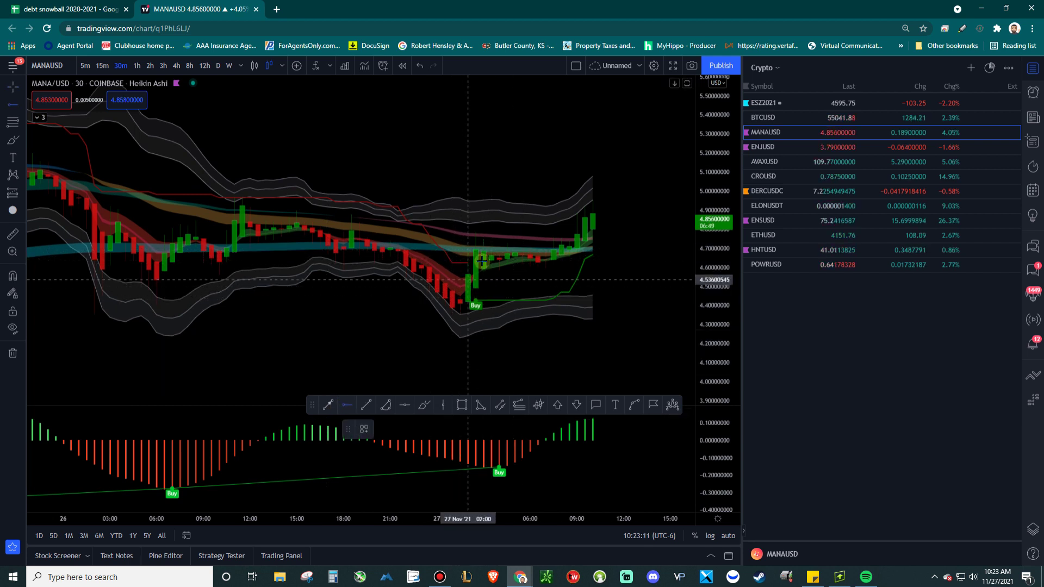
click(463, 248)
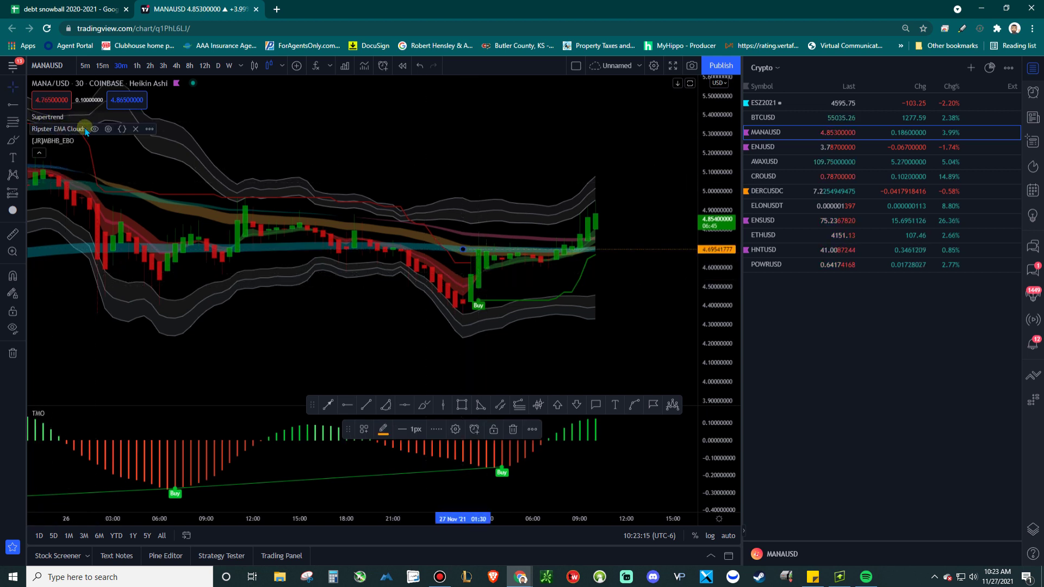
Hide the Ripster EMA Clouds and the [JR] heat bands, then collapse the indicator list.
click(64, 129)
click(95, 129)
click(83, 141)
click(40, 153)
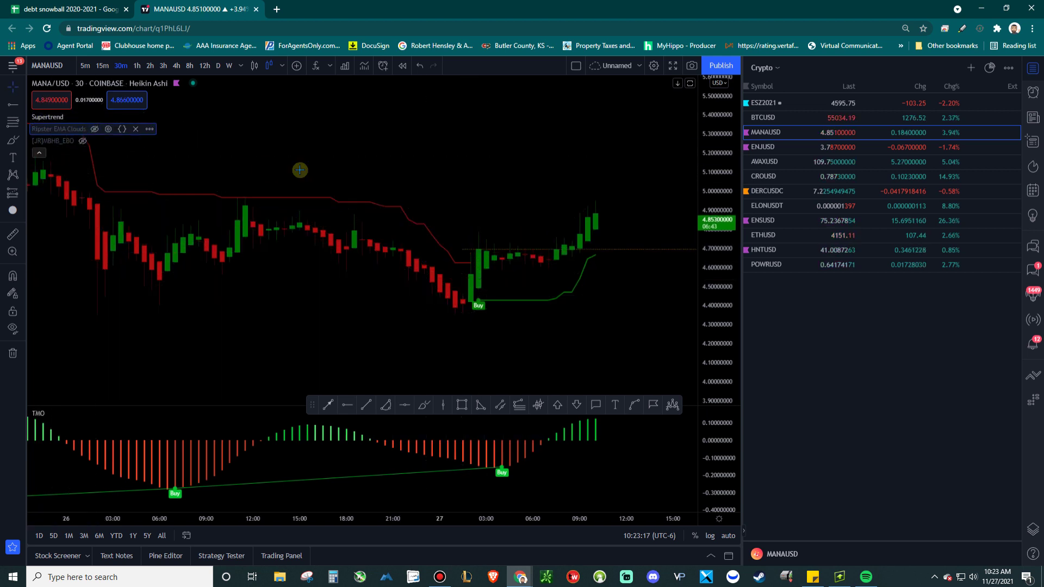
drag(583, 342, 584, 303)
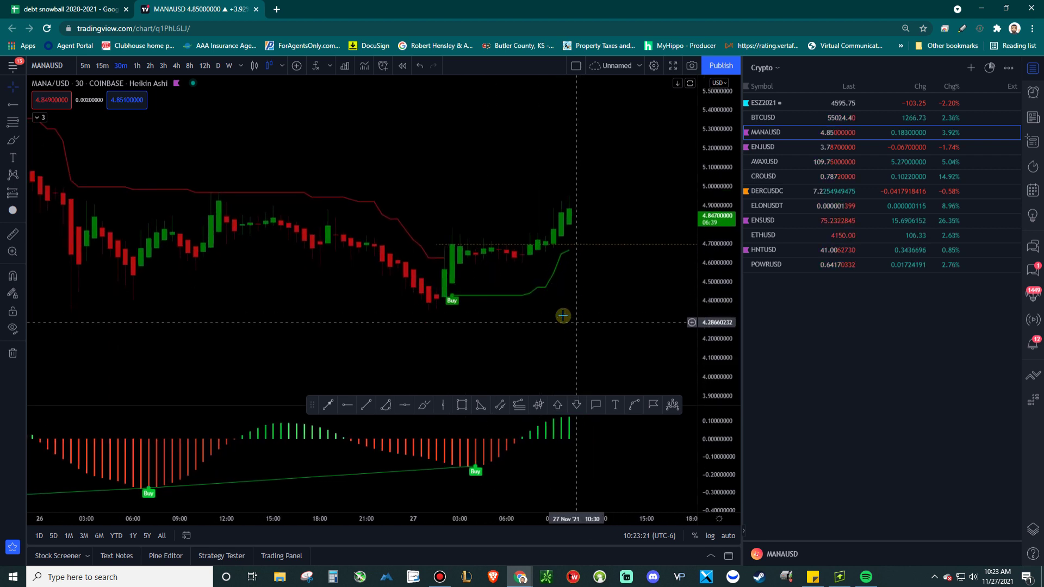
Shift the 4.695 horizontal ray's start to the first green candle at the Buy signal and colour the ray light grey.
drag(452, 245, 459, 245)
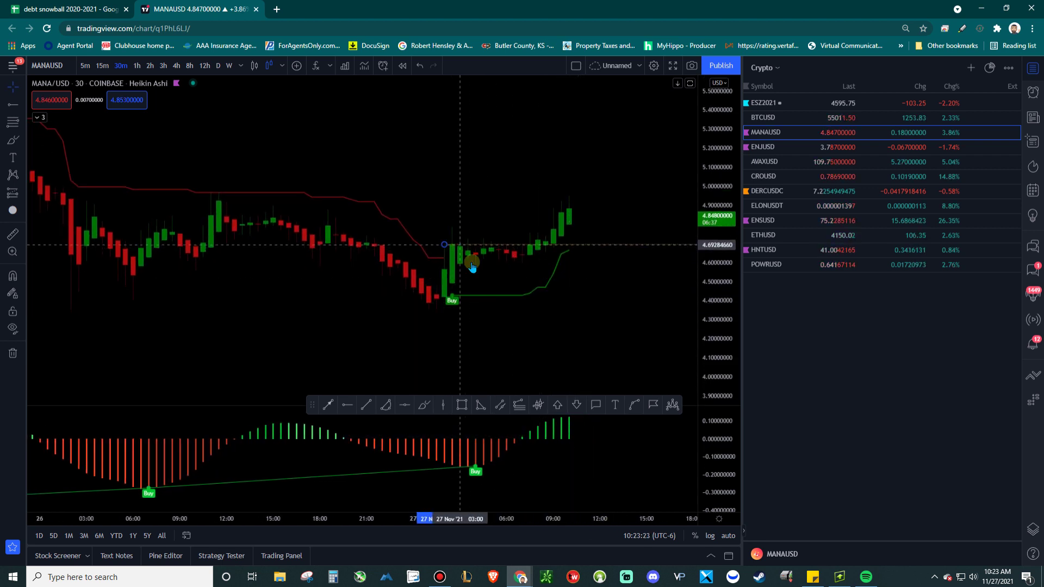
click(576, 312)
click(639, 245)
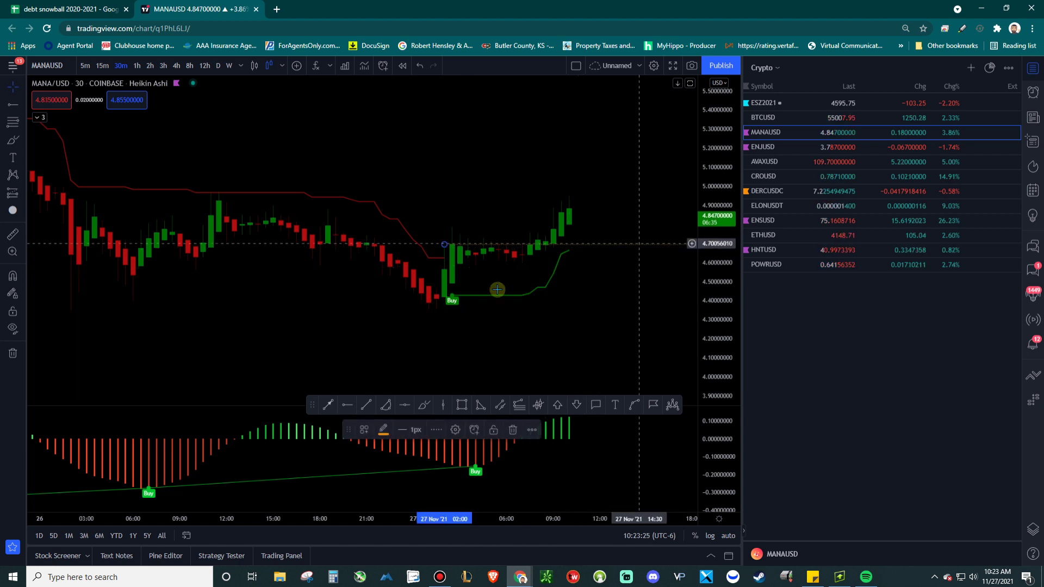
click(382, 429)
click(395, 376)
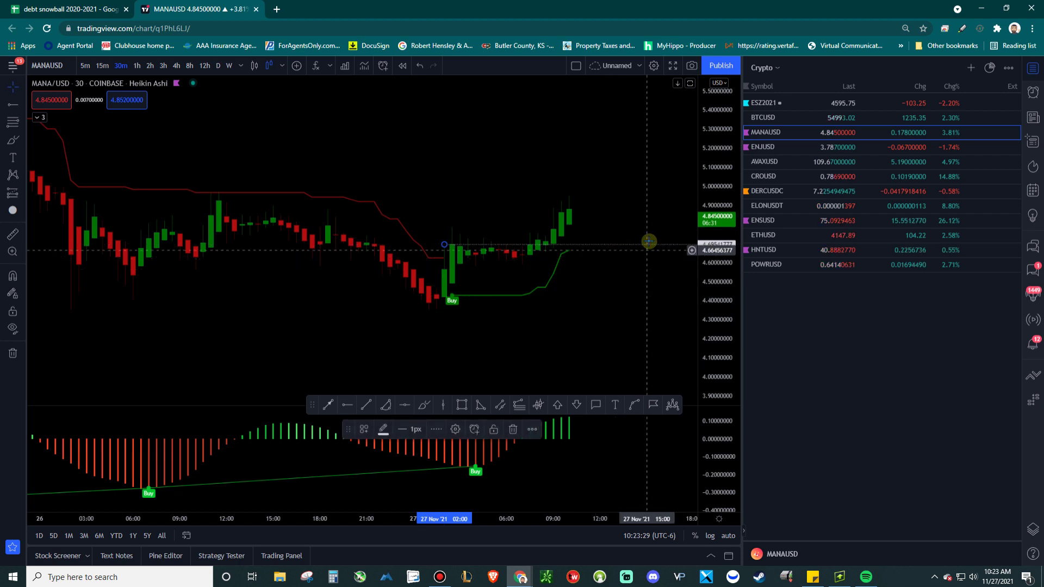
click(667, 263)
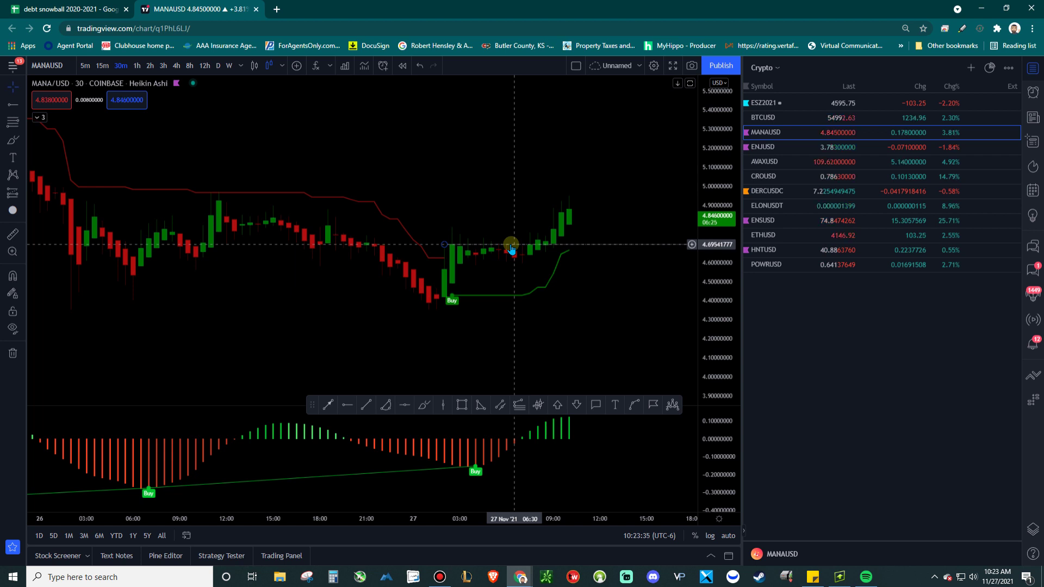
Place a second horizontal ray at about 4.487, just above the Buy label, and colour it red.
click(346, 406)
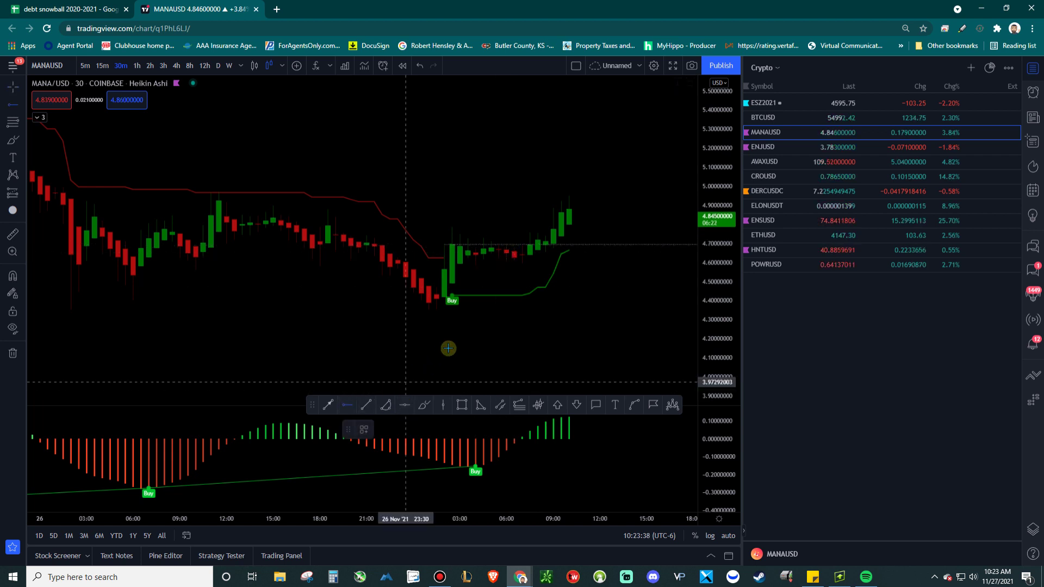
click(440, 244)
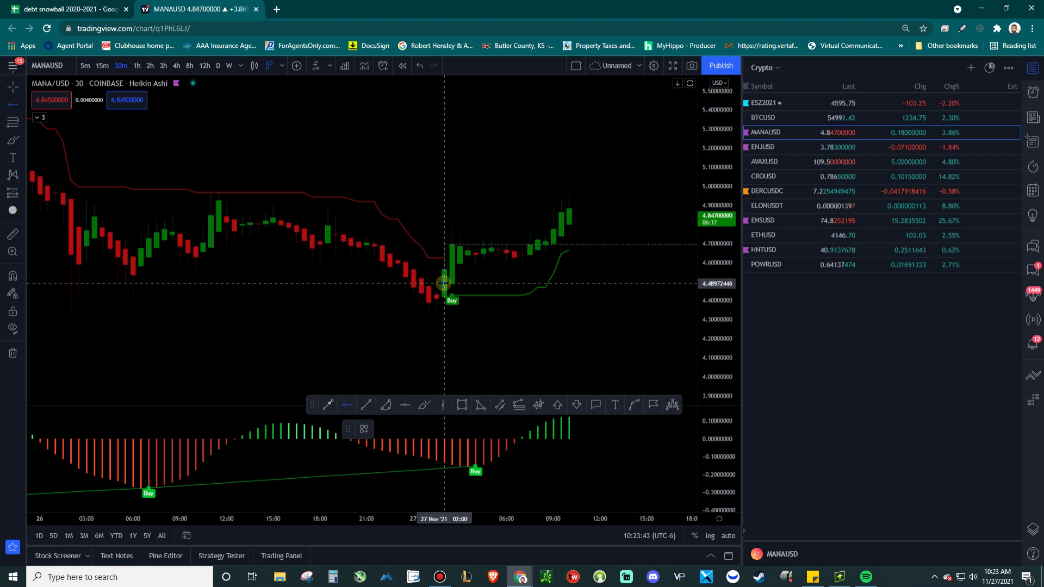
click(448, 303)
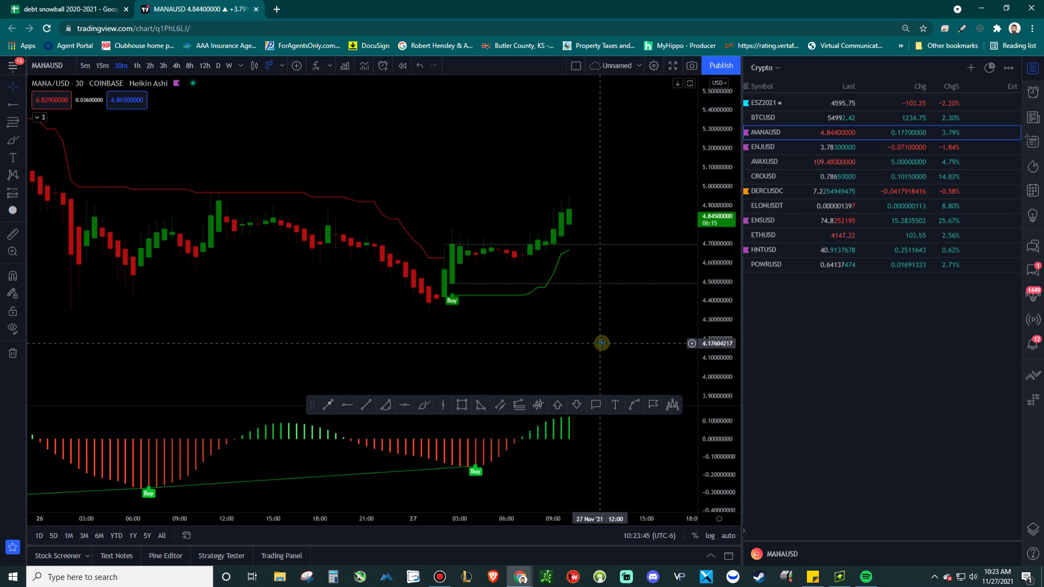
click(533, 283)
click(382, 429)
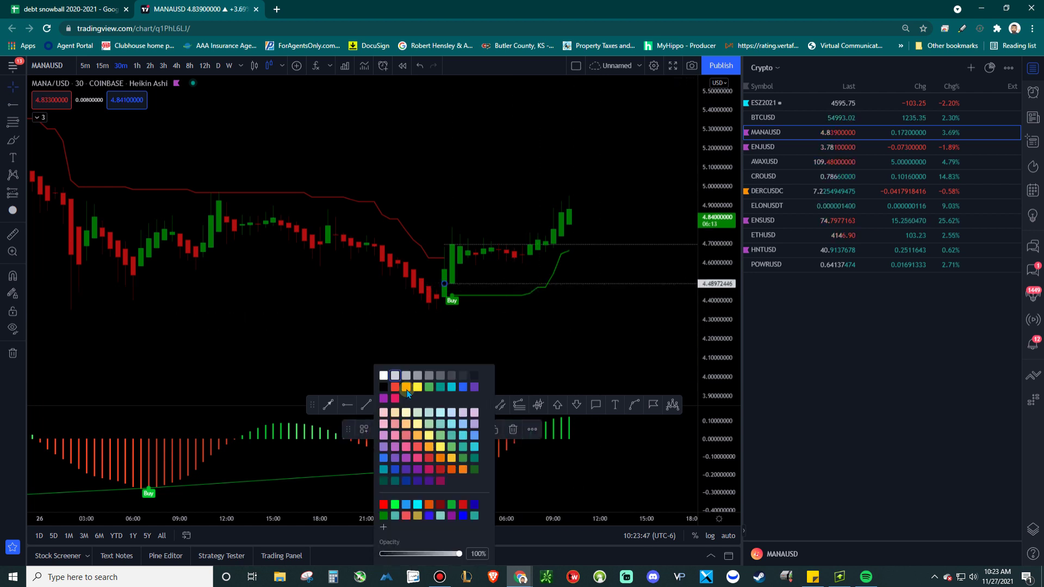
click(508, 378)
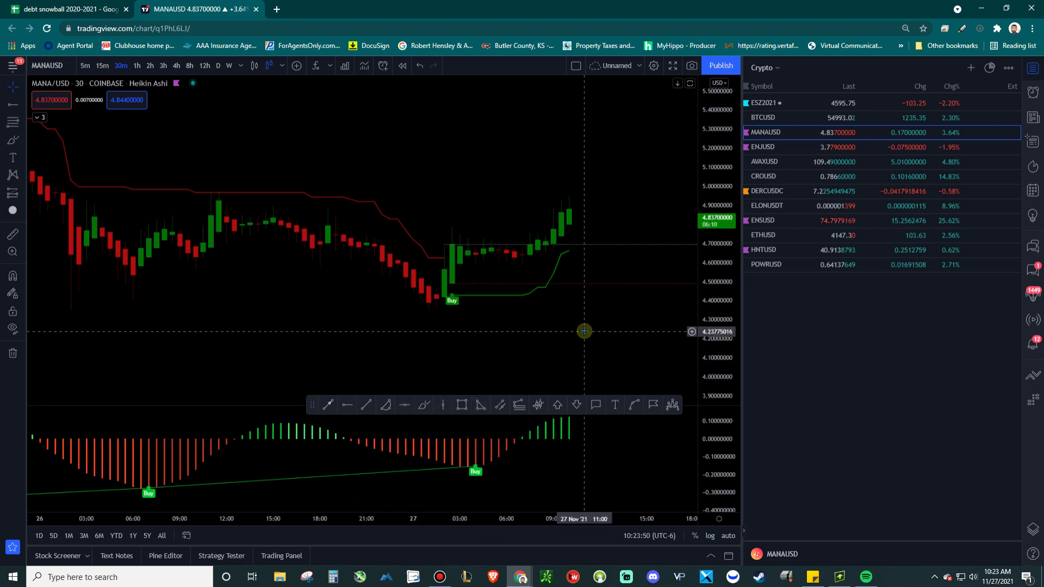
click(602, 283)
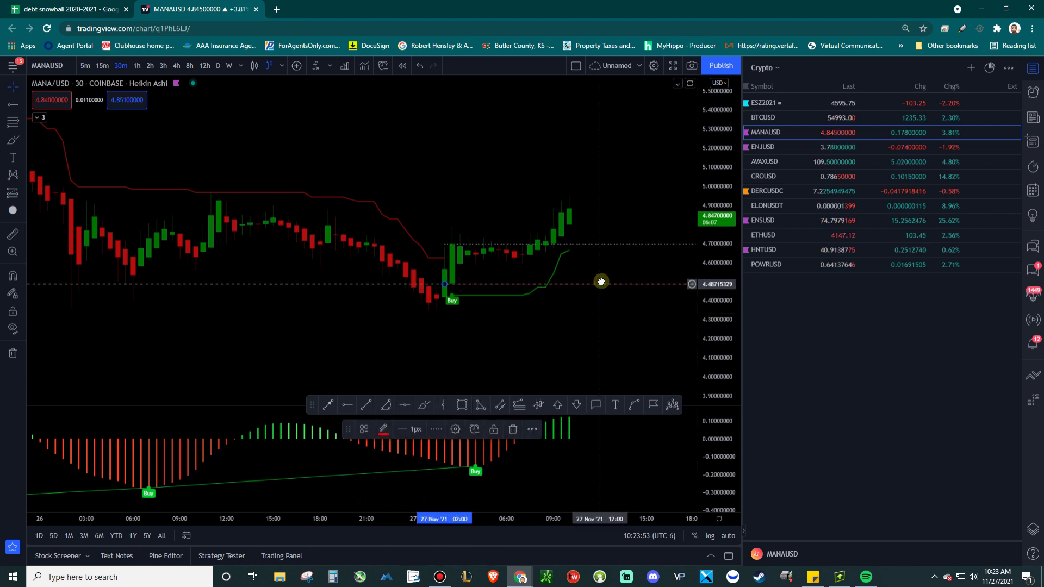
click(601, 282)
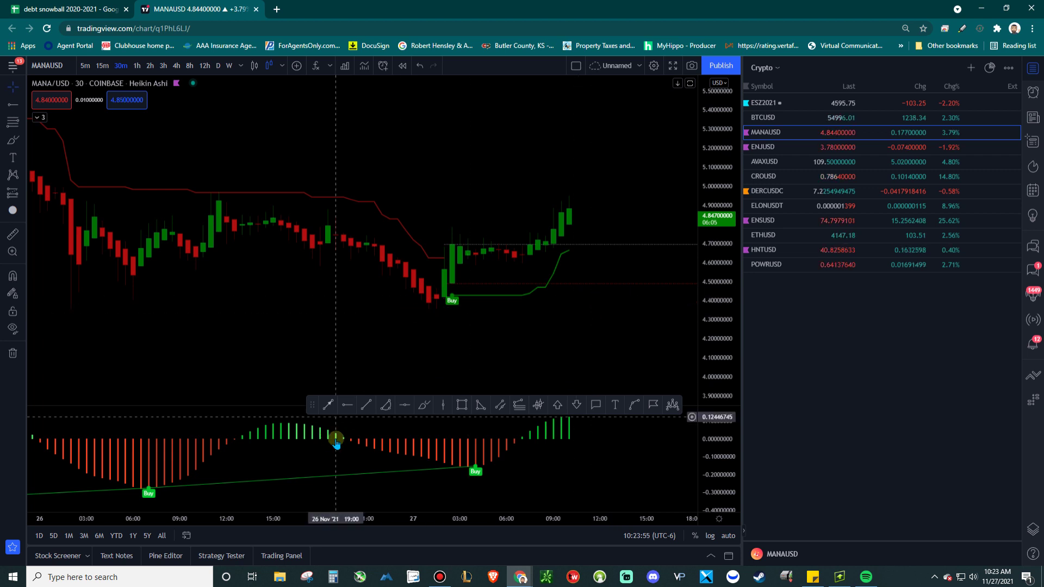
Draw a flat parallel channel between the grey ray at about 4.695 and the red ray at about 4.487.
click(347, 404)
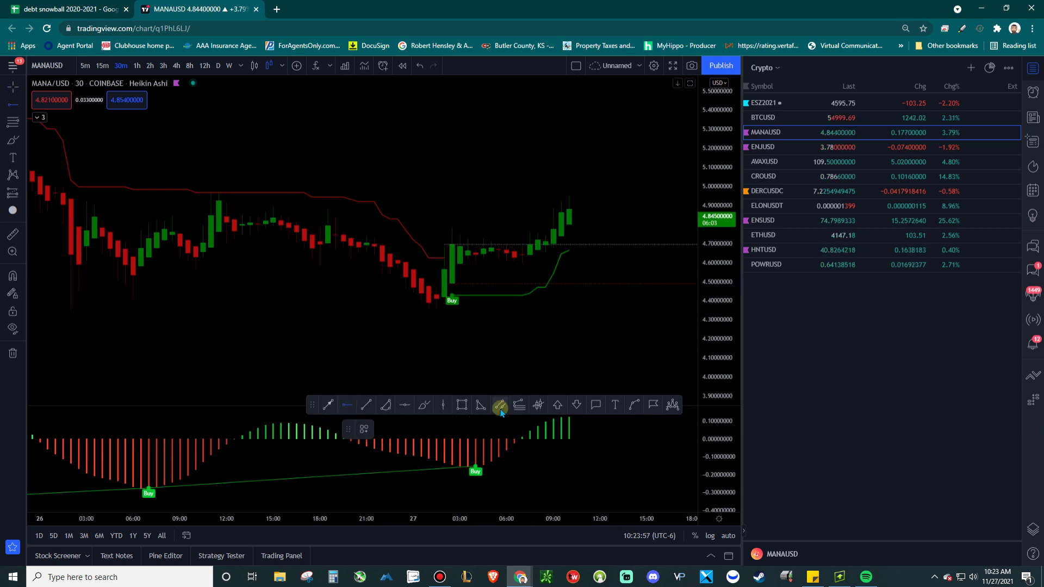
key(alt+t)
click(417, 245)
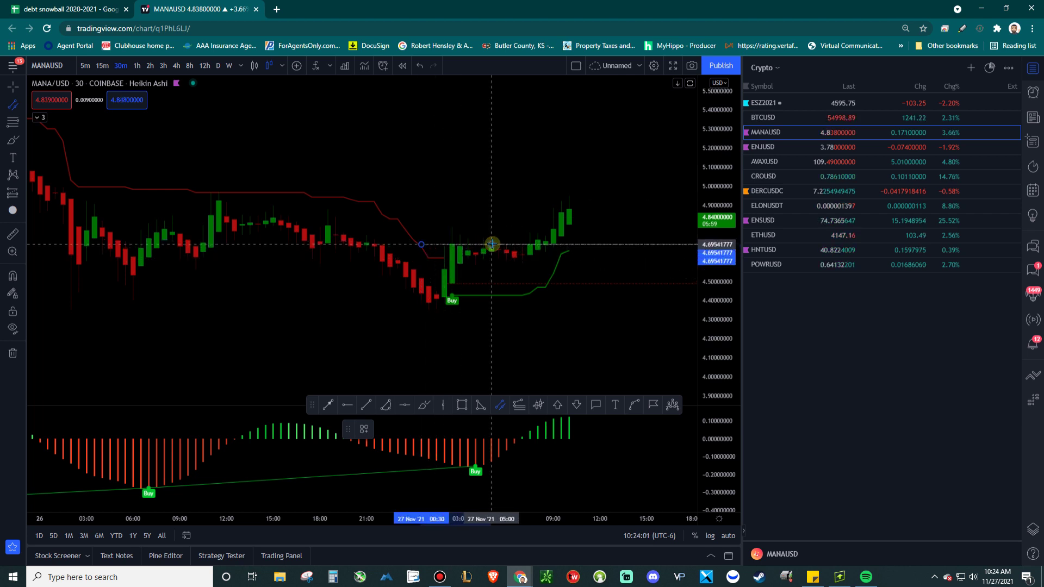
click(492, 244)
click(475, 283)
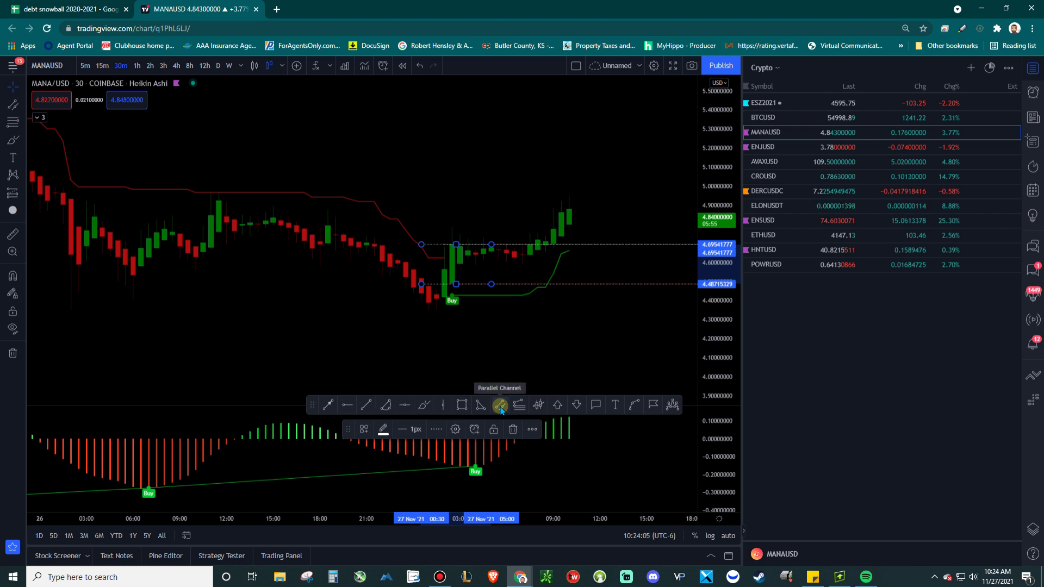
click(22, 104)
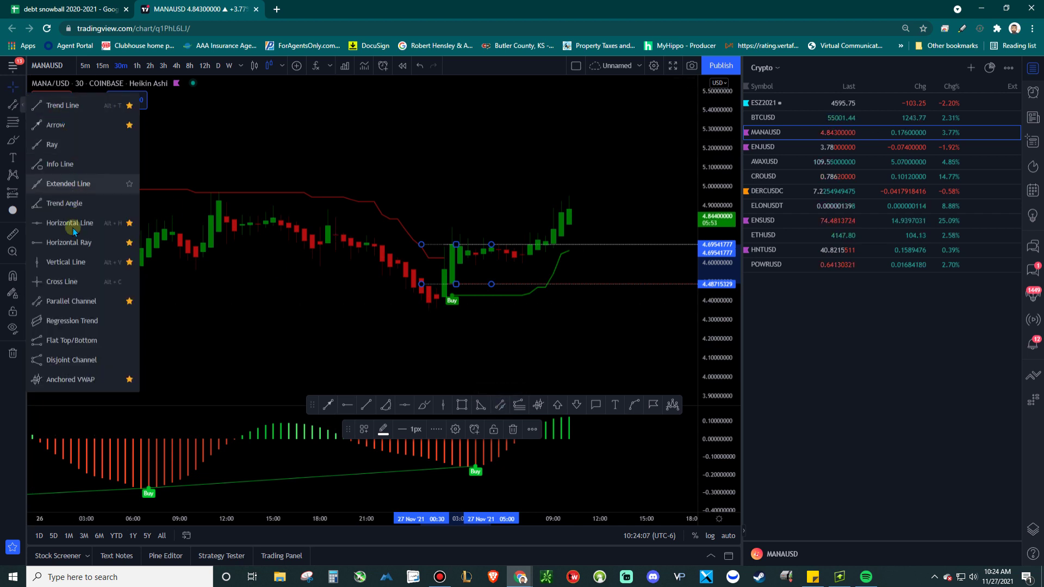
click(69, 302)
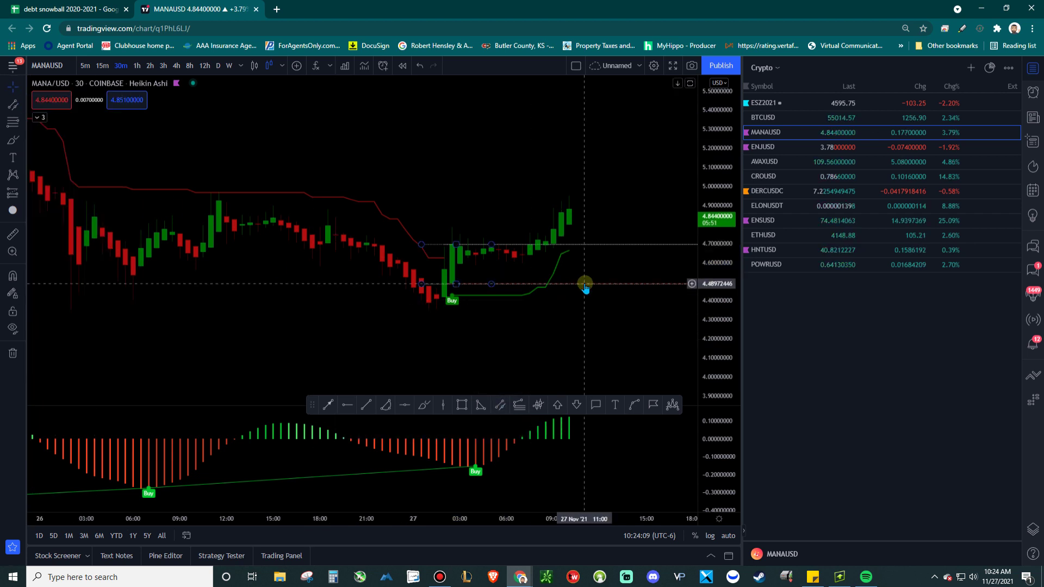
Raise the parallel channel so its lower edge sits on the grey ray, and place a green horizontal ray at its upper edge, about 4.90.
drag(582, 222, 583, 206)
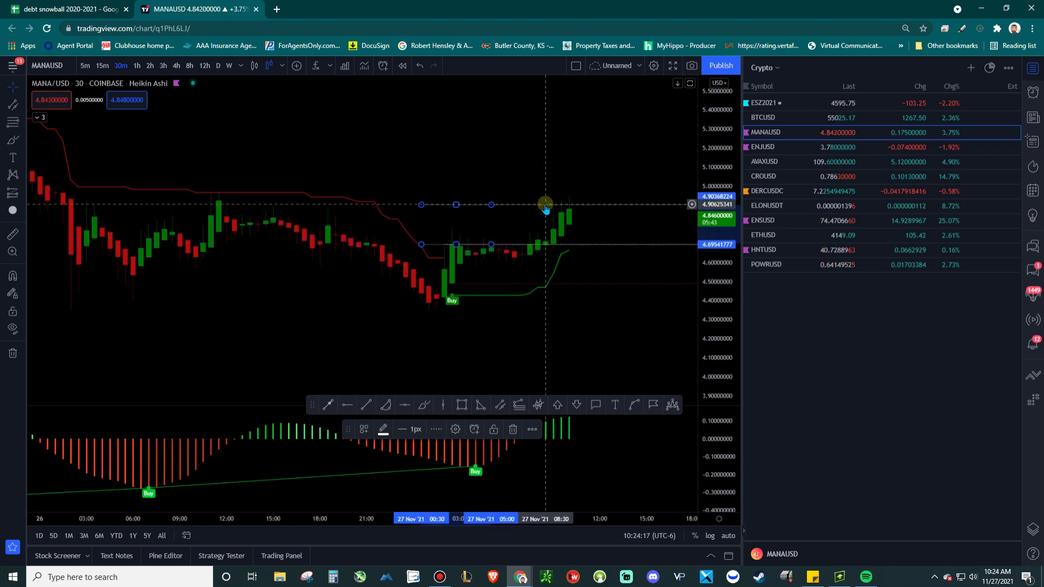
click(347, 405)
click(379, 204)
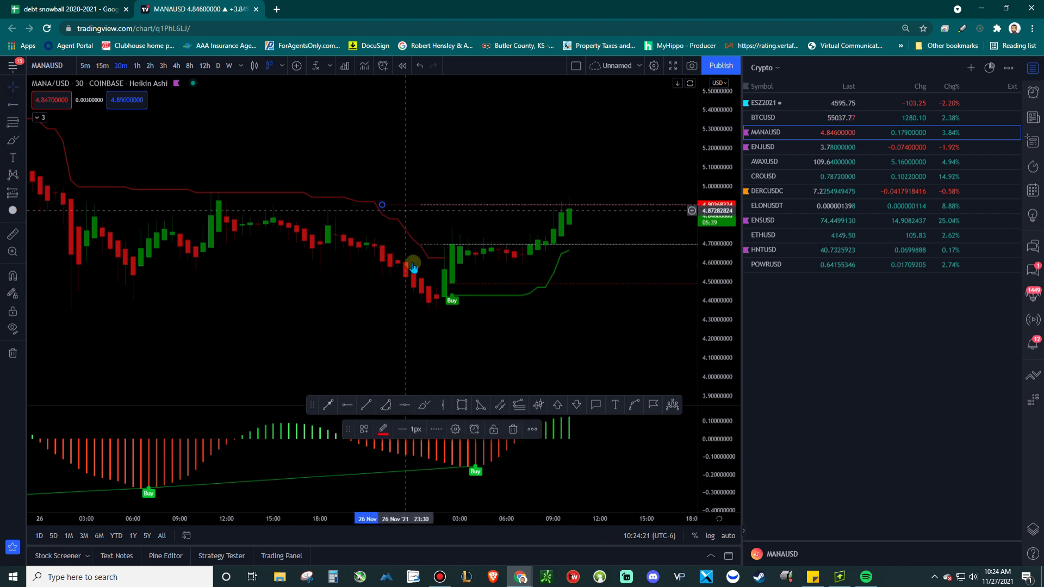
click(385, 430)
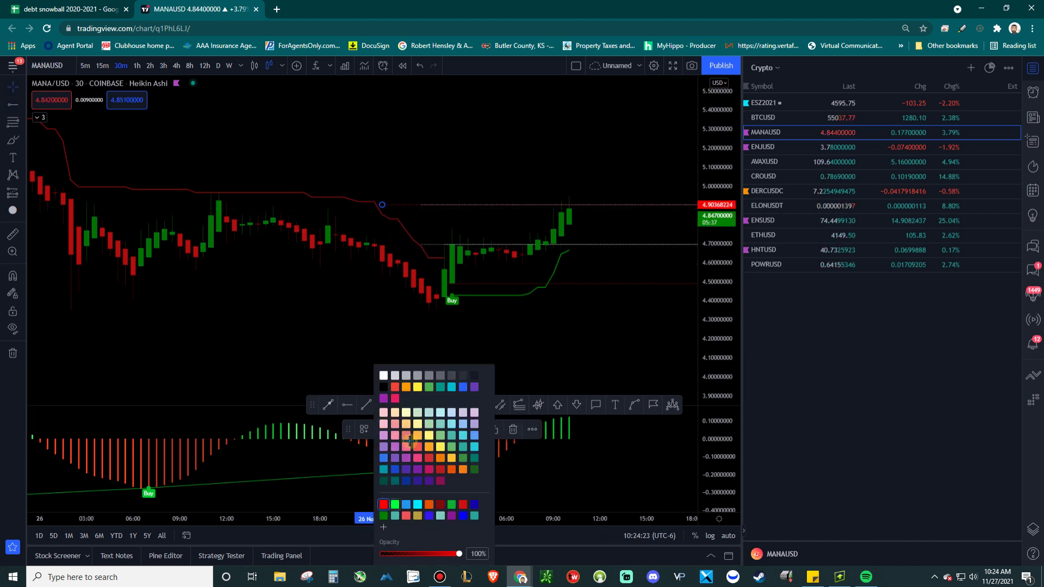
click(395, 504)
Raise the parallel channel so its lower edge sits on the 4.90 ray, and place a green horizontal ray at its upper edge, about 5.11.
drag(427, 244, 433, 205)
click(350, 407)
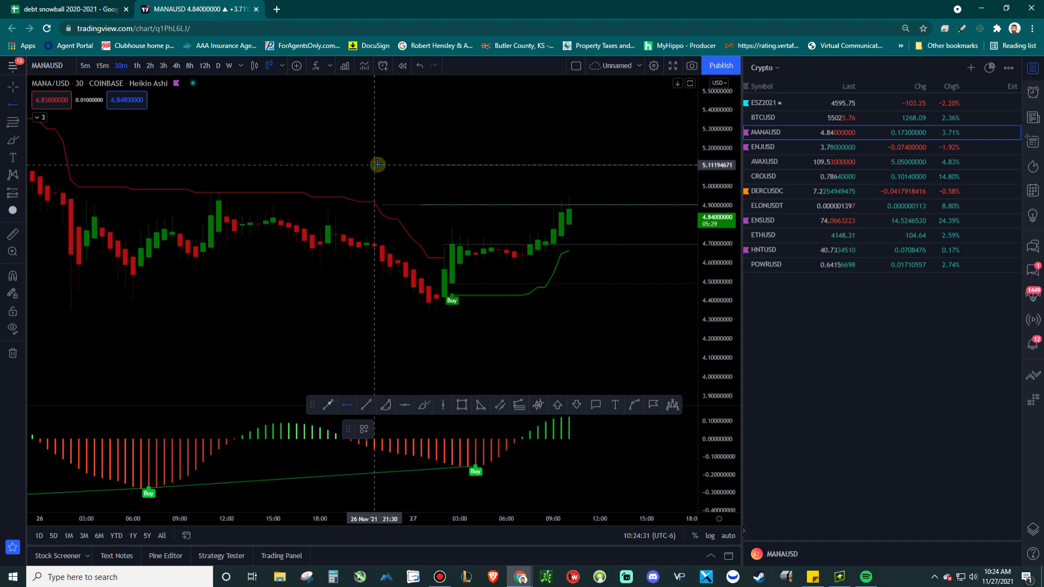
click(382, 165)
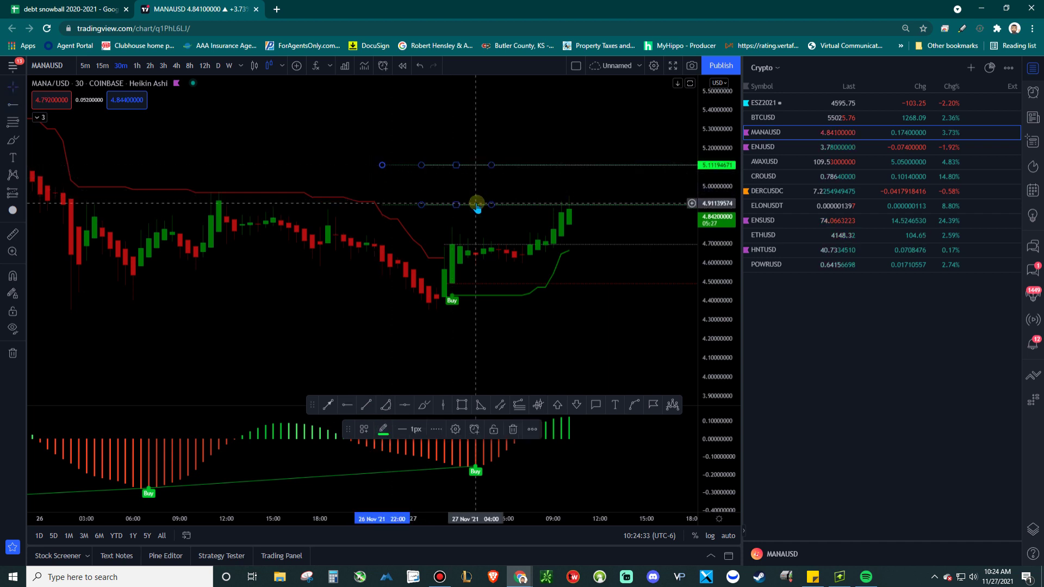
Raise the parallel channel onto the 5.11 ray and place another green horizontal ray at its upper edge, about 5.32.
drag(476, 204, 481, 155)
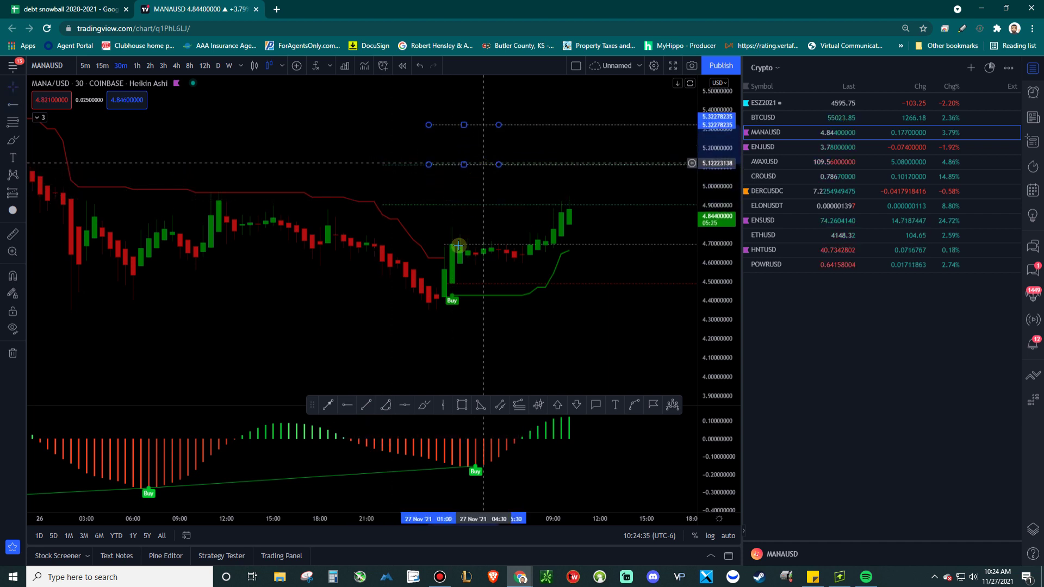
click(350, 405)
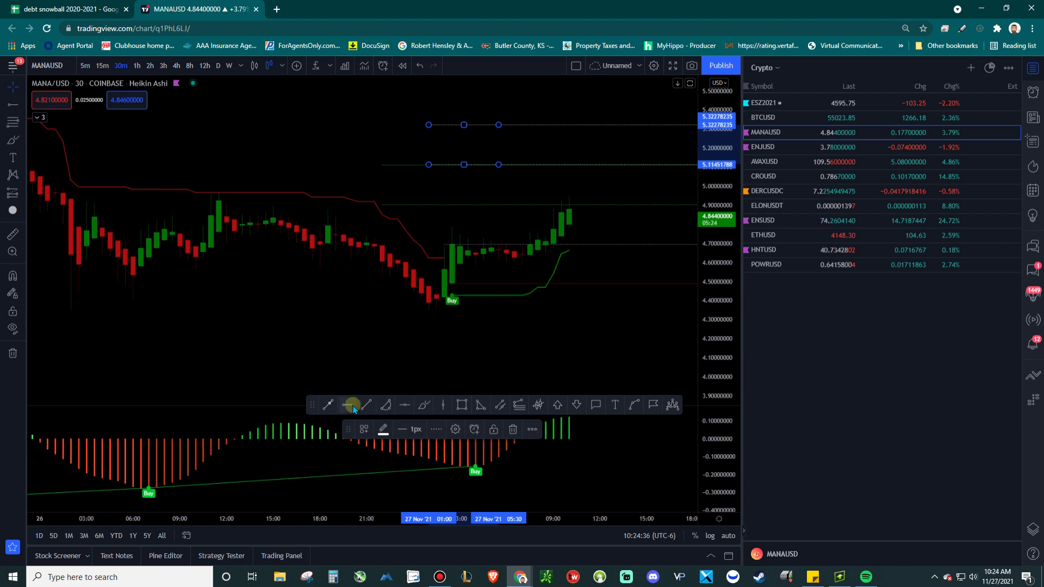
click(383, 125)
Remove the parallel channel between the two uppermost green rays, leaving only the horizontal rays.
click(477, 165)
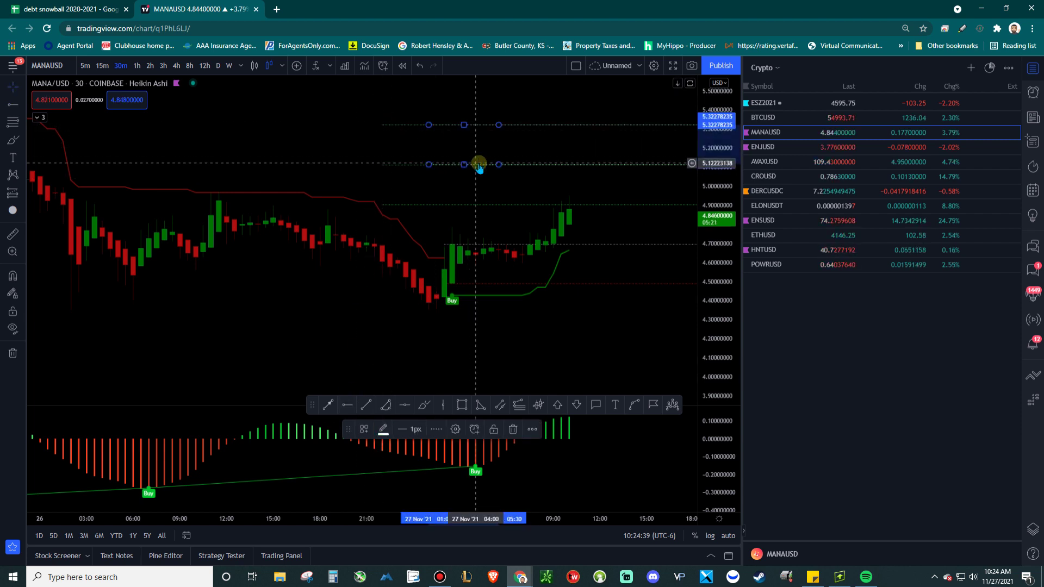
key(Escape)
Expand the chart's indicator list and show the hidden Ripster EMA Clouds and [JR]MBHB_EBO indicators again.
drag(618, 315, 553, 327)
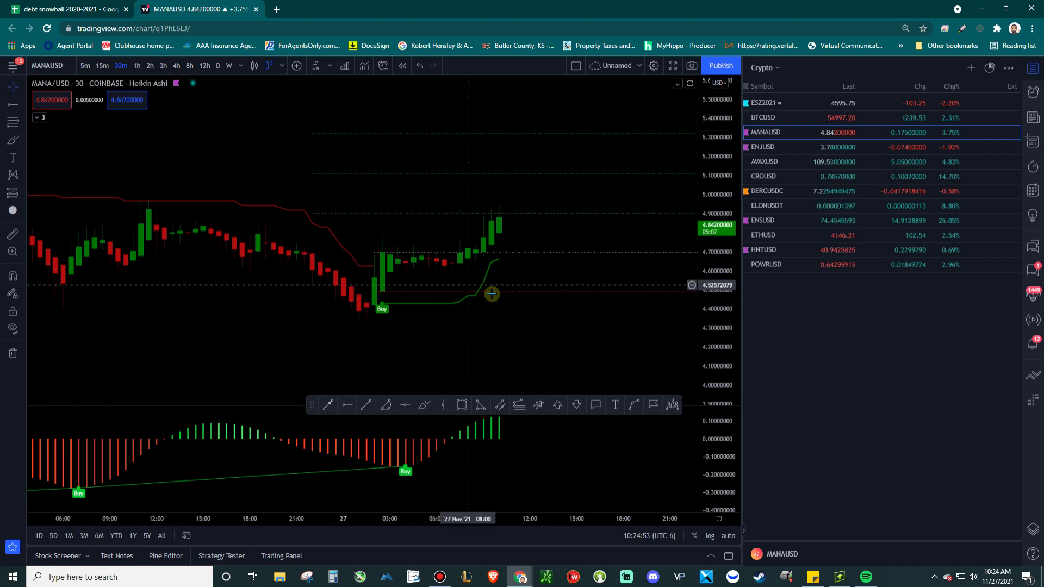
drag(489, 294, 536, 282)
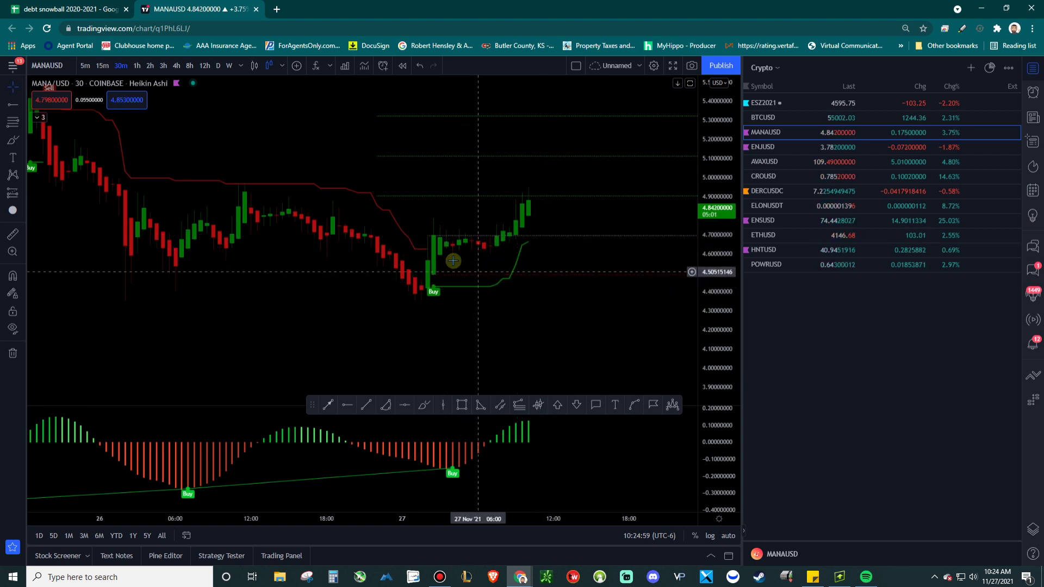
click(39, 118)
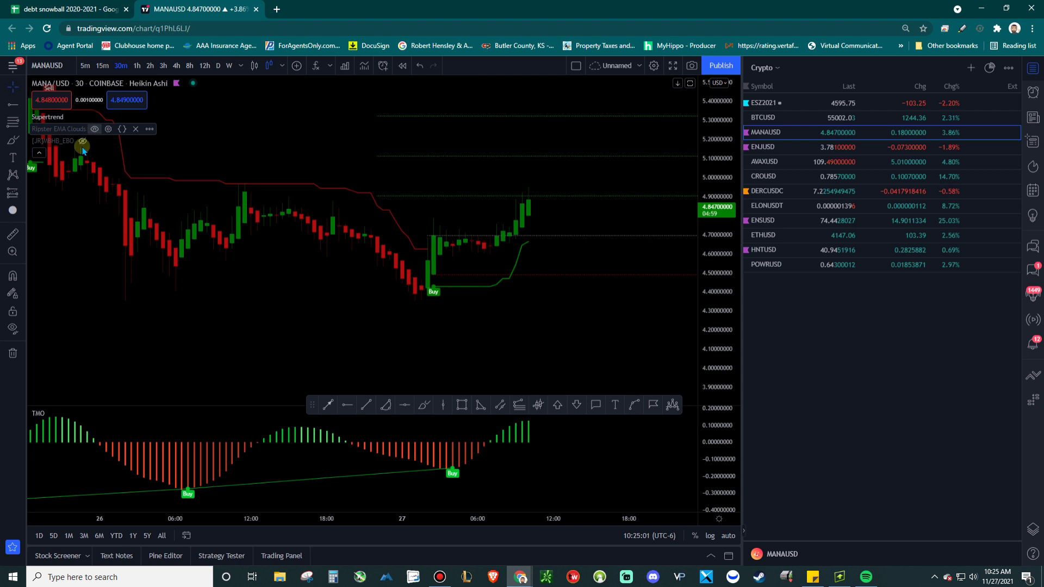
click(82, 142)
Examine the MANAUSD candles after the Buy signal against the EMA clouds, heat bands, Supertrend line and the entry, stop and target rays.
scroll(562, 326, up, 3)
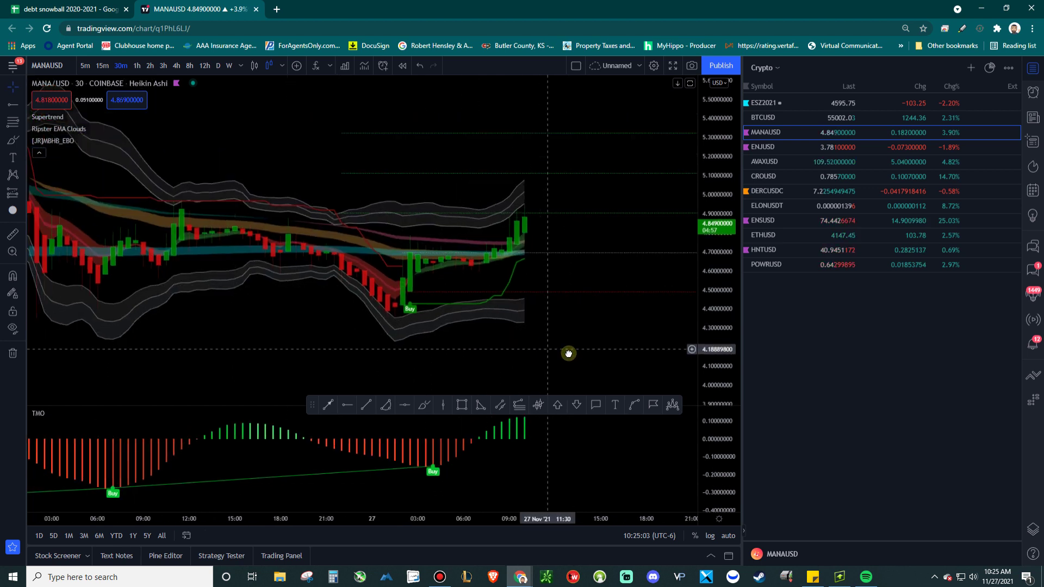
drag(547, 349, 568, 354)
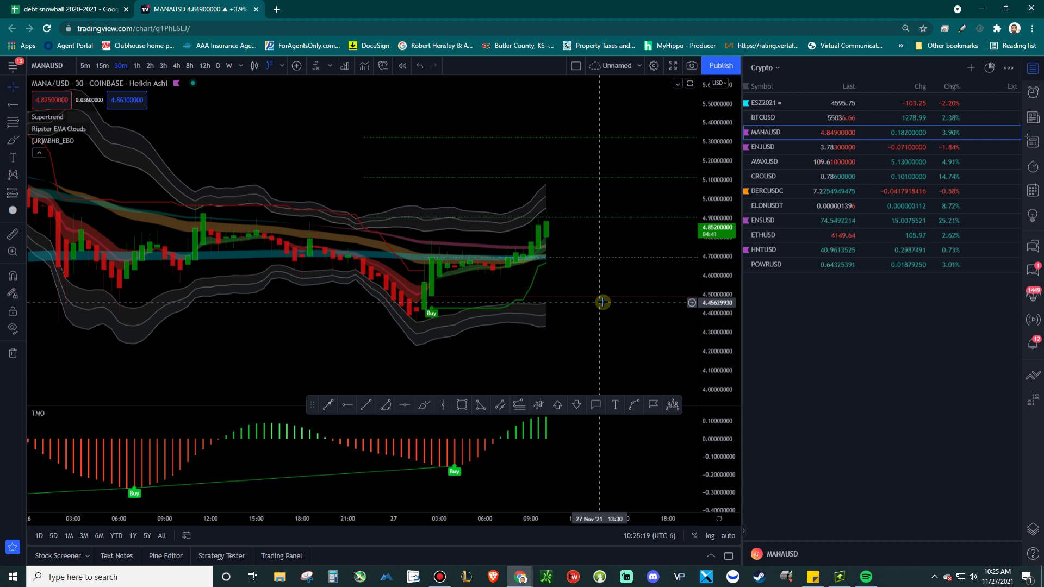
drag(564, 322, 548, 318)
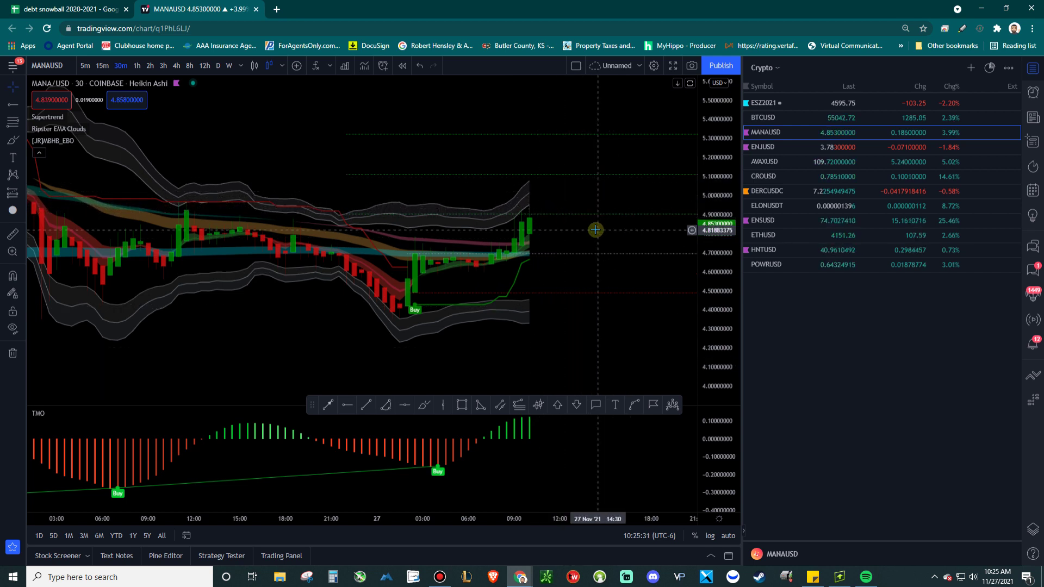
drag(599, 228, 527, 204)
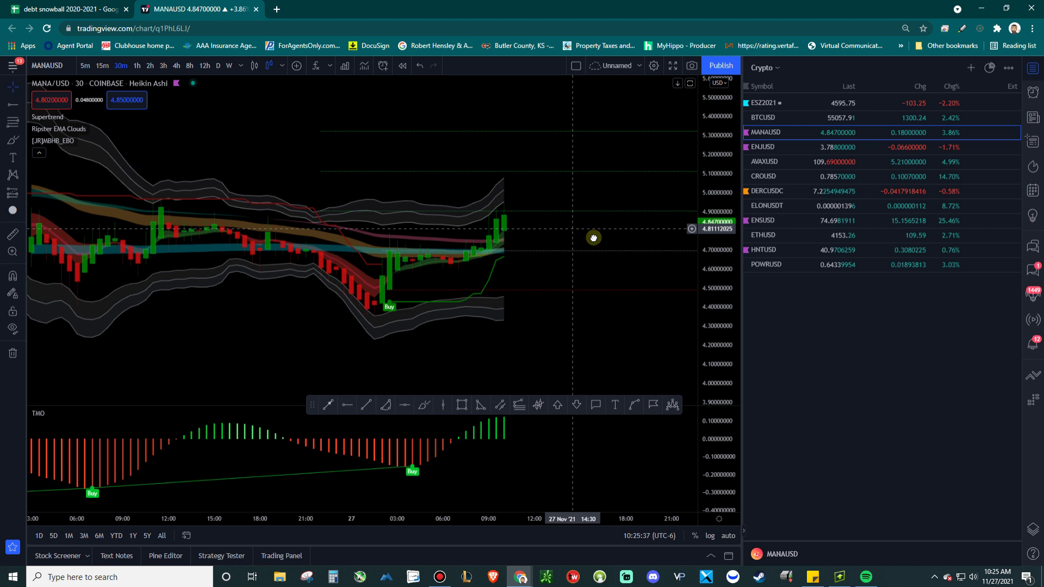
drag(592, 234, 553, 261)
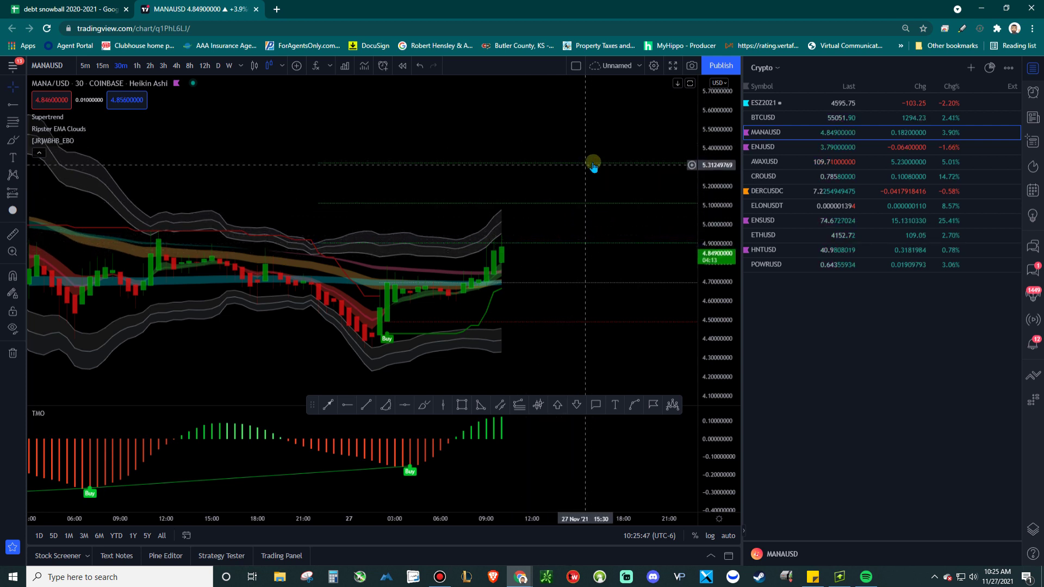
drag(717, 113, 717, 194)
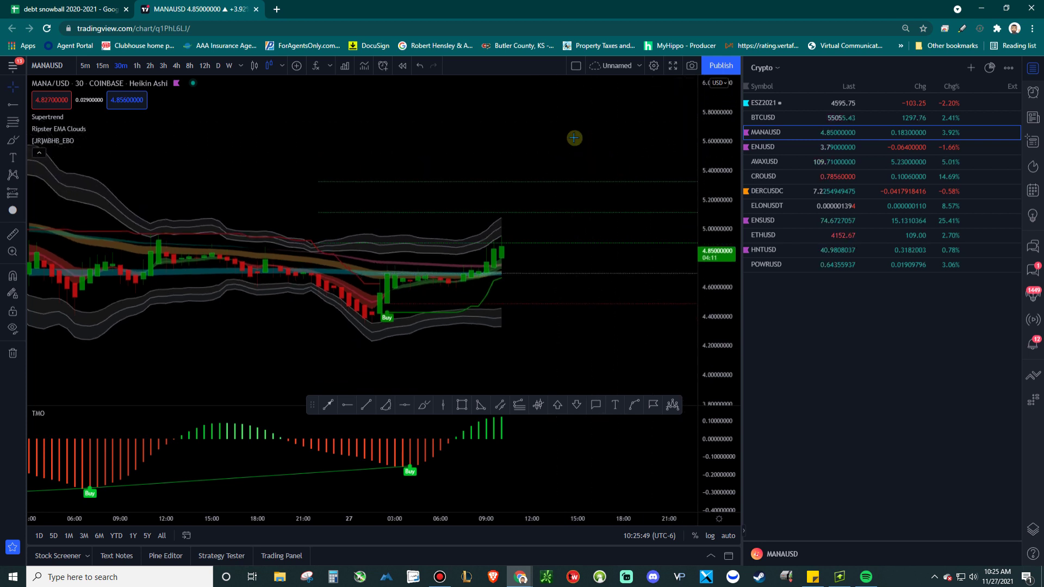
drag(597, 142, 577, 129)
drag(720, 237, 720, 96)
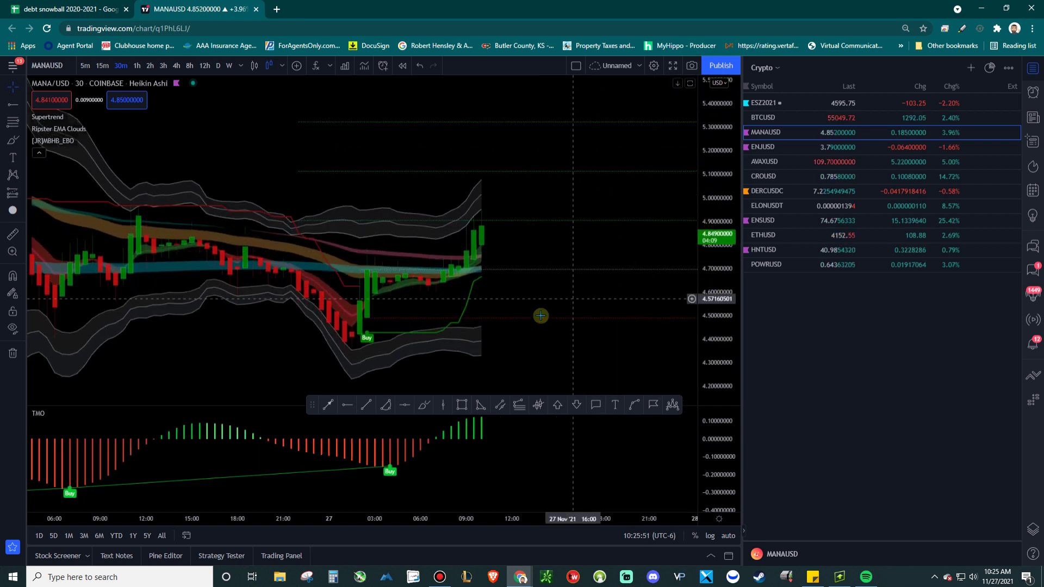
drag(540, 315, 550, 270)
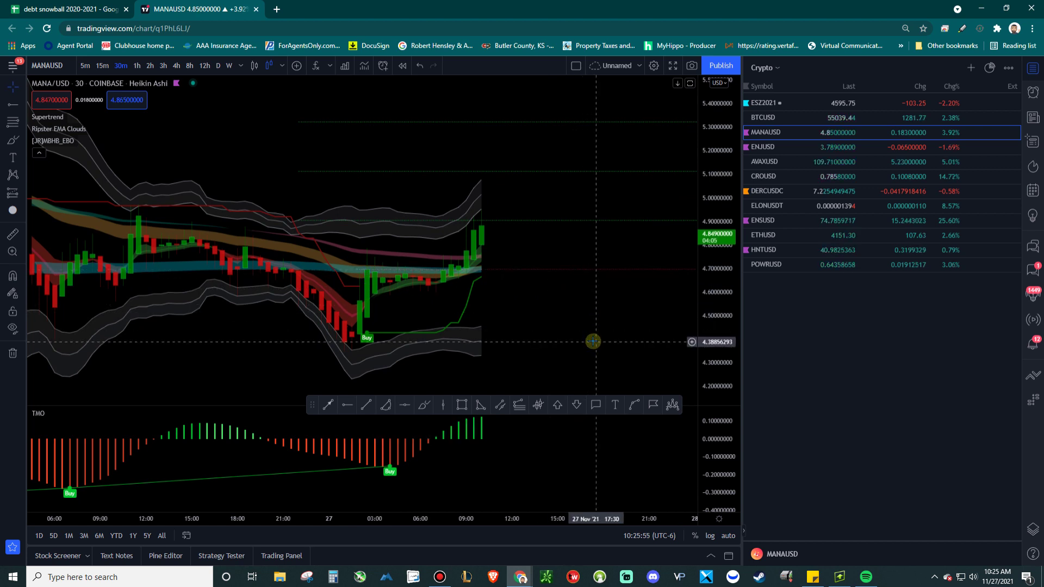
drag(599, 330, 588, 292)
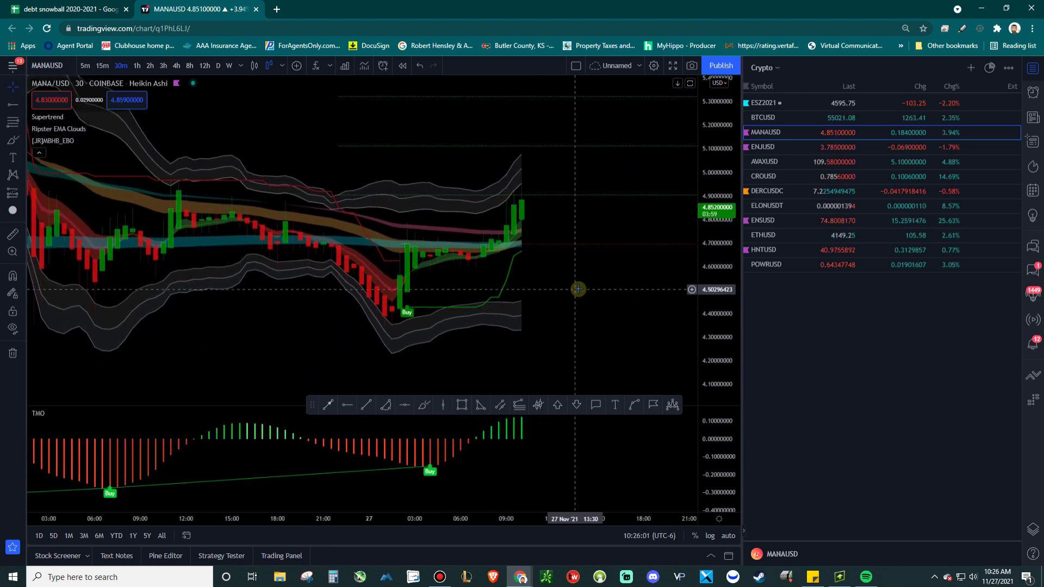